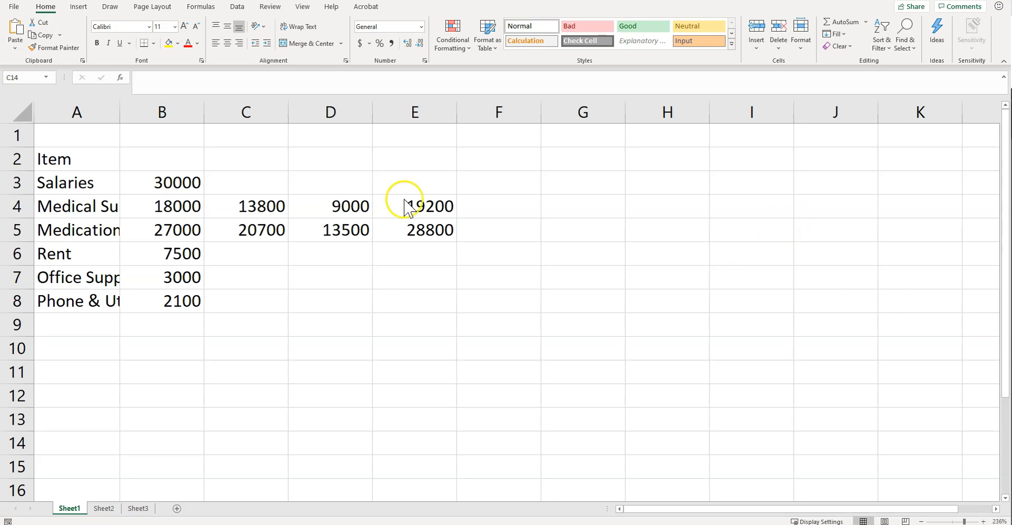
Format the entire worksheet in Arial with a font size of 12.
click(23, 114)
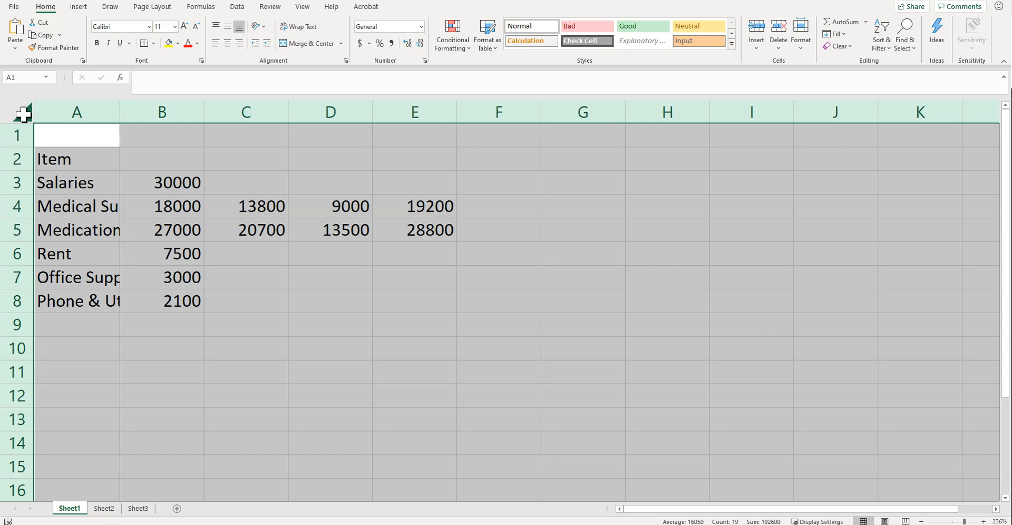
click(148, 29)
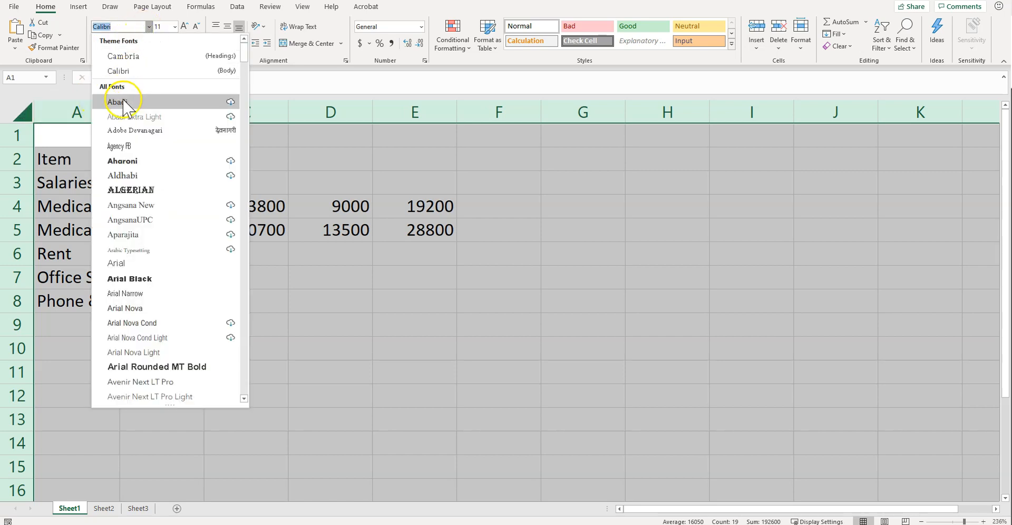
click(144, 263)
click(161, 26)
text(12)
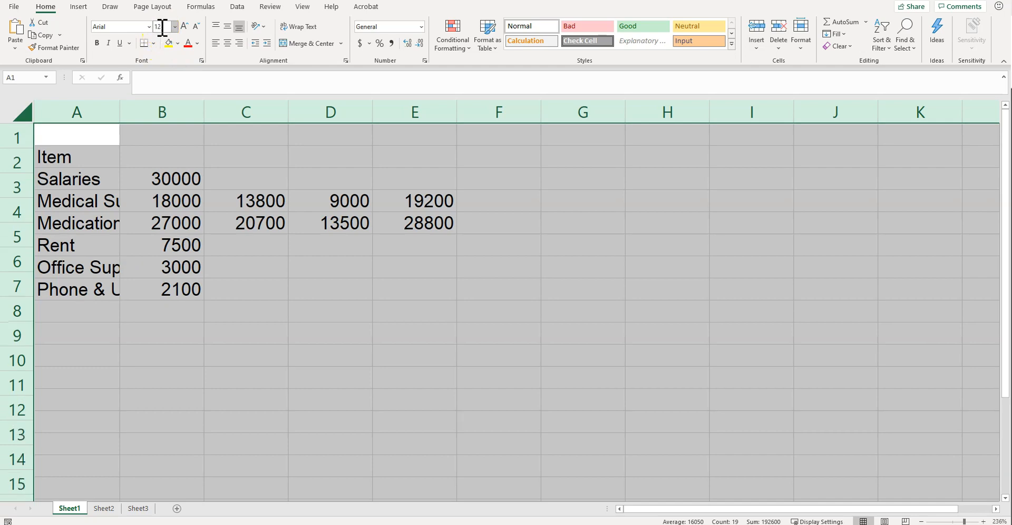
key(Return)
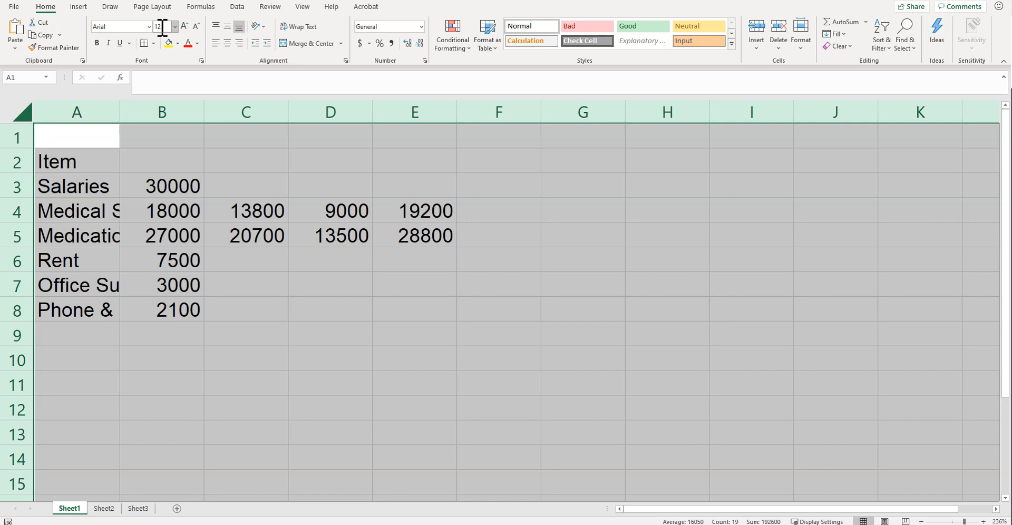
click(580, 206)
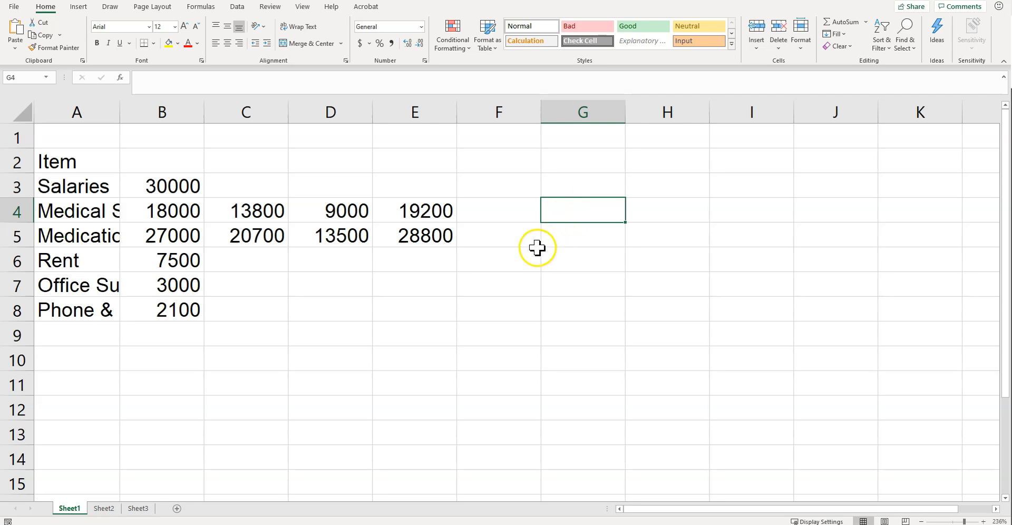
Autofit column A to its longest entry and widen it slightly further.
click(89, 108)
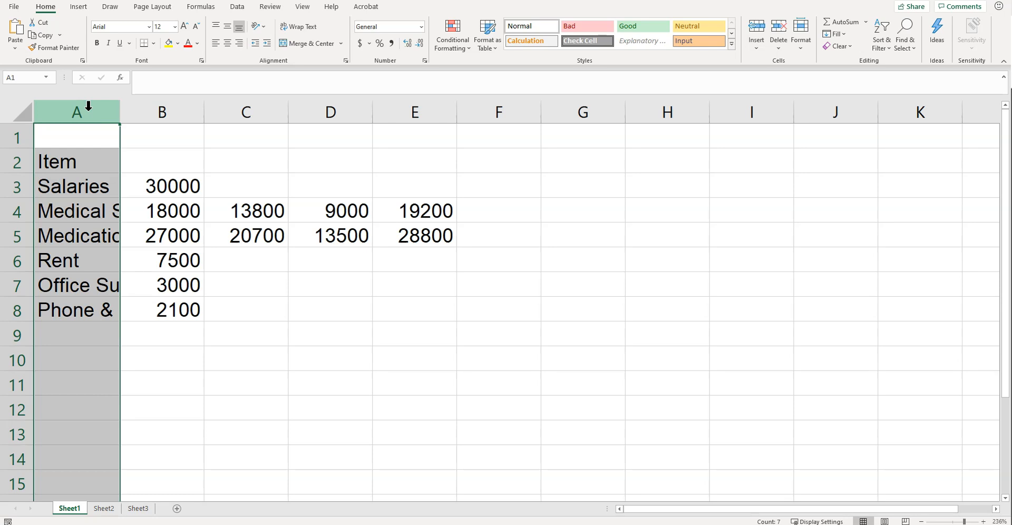
double_click(120, 114)
drag(194, 119, 193, 118)
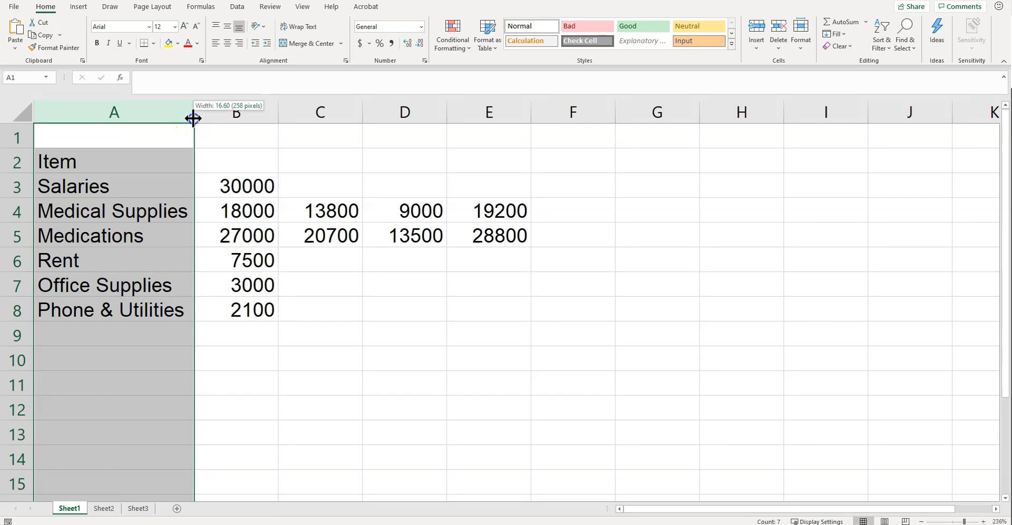
drag(193, 118, 207, 120)
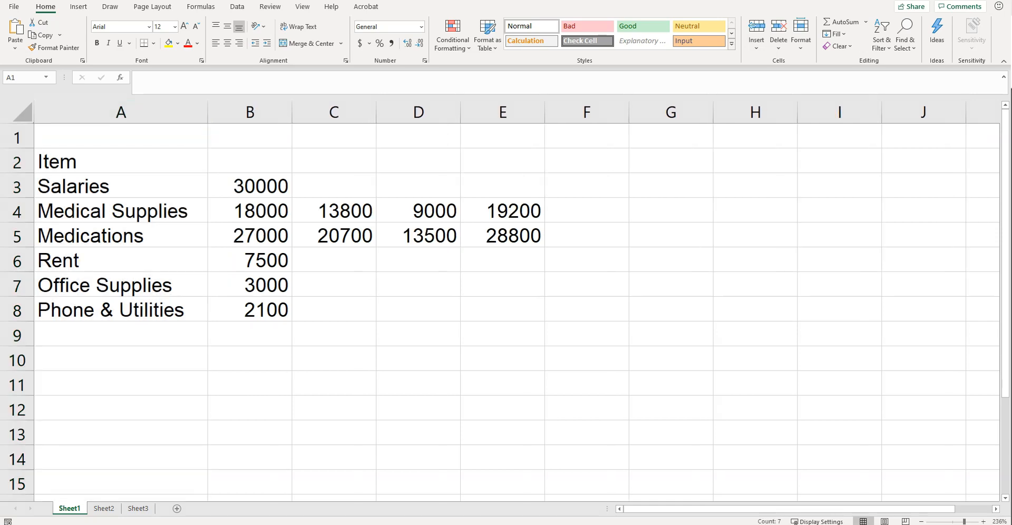
Enter "Quarter 1" in B2 and fill the series across to E2 to create headings through Quarter 4.
click(247, 153)
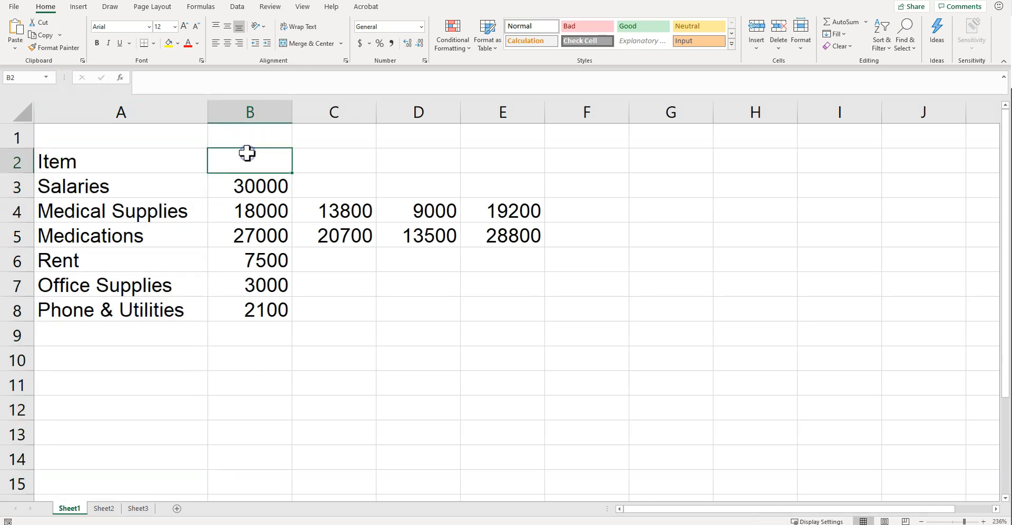
text(Quarter 1)
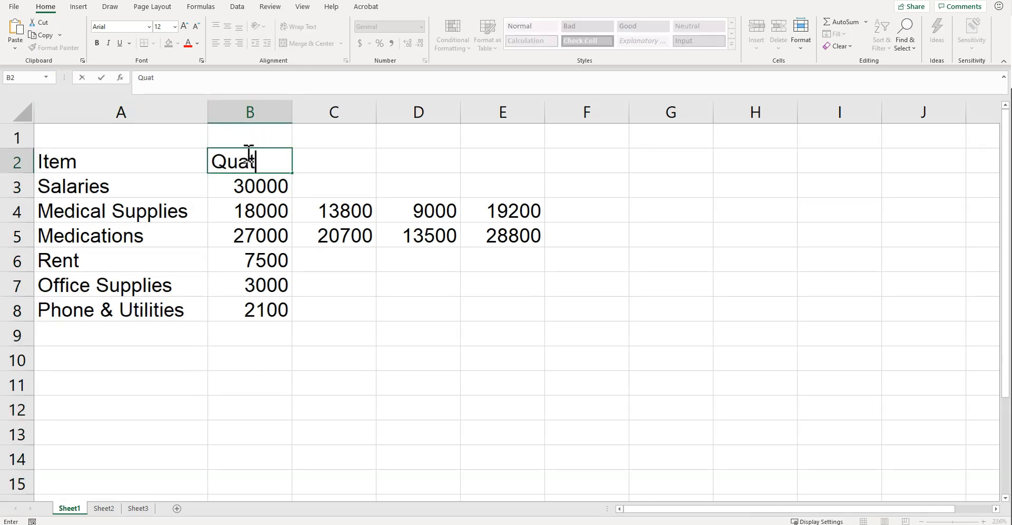
key(Tab)
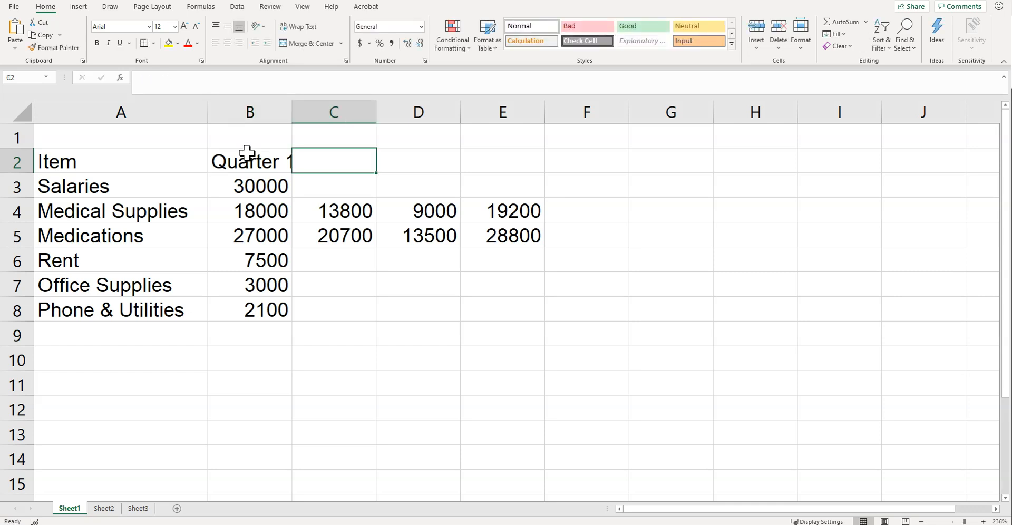
click(248, 153)
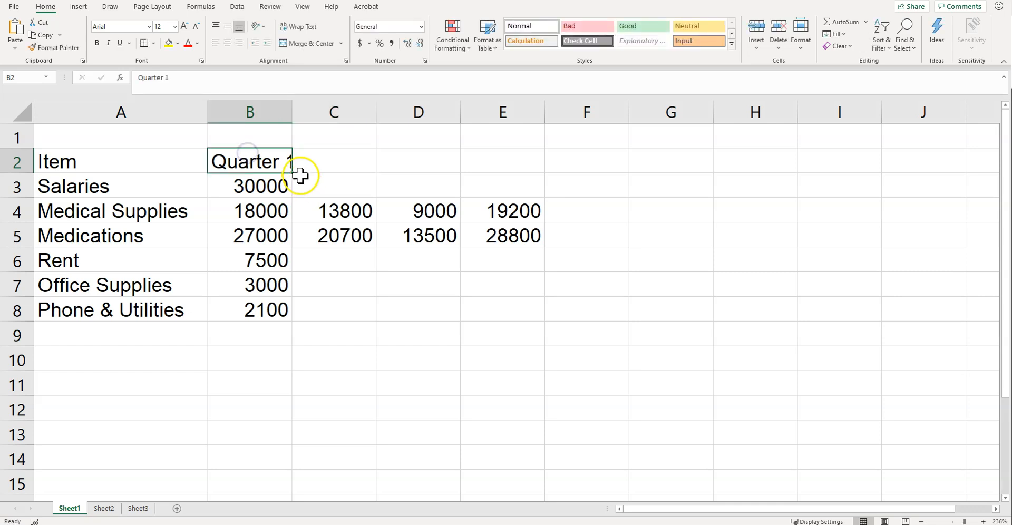
drag(292, 174, 514, 164)
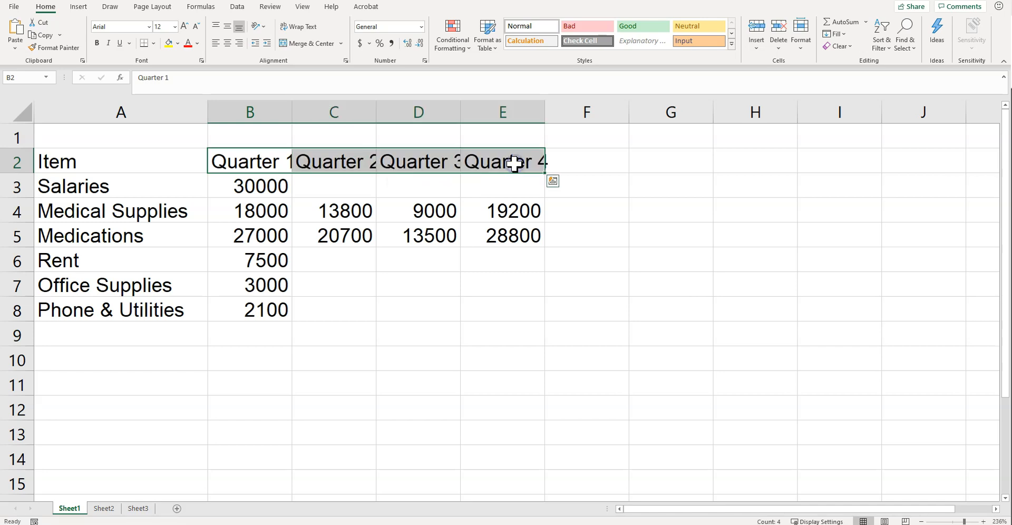
click(577, 292)
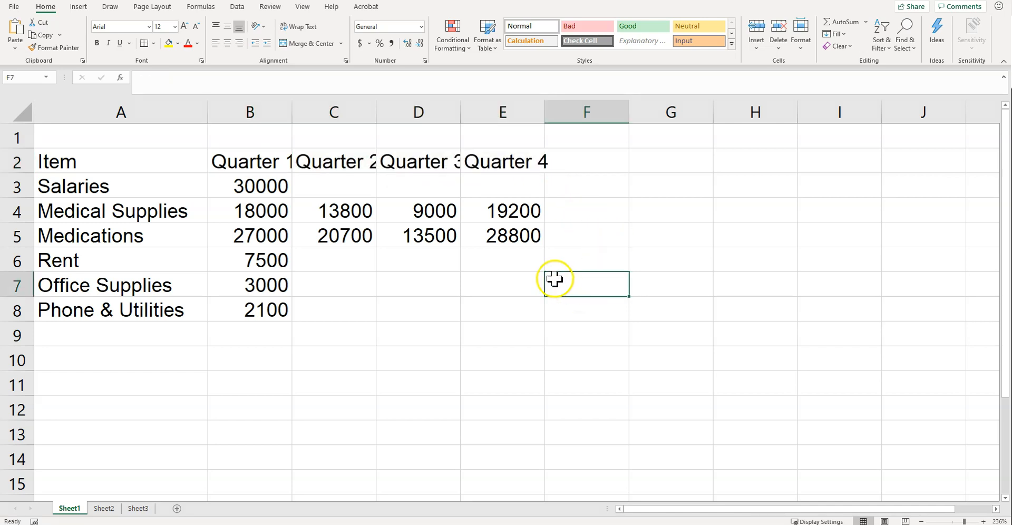
Set the column width of the four quarter columns, B through E, to about 11.
drag(247, 152, 495, 163)
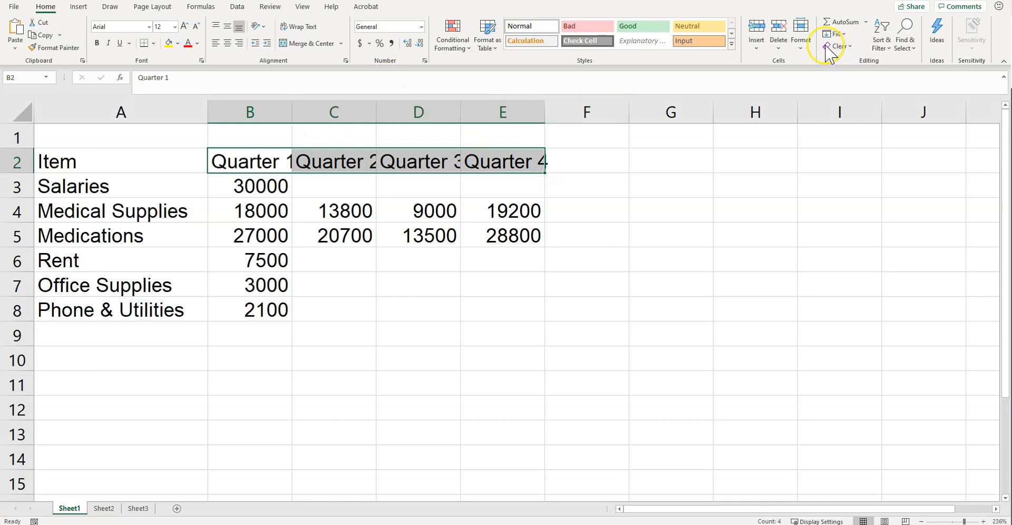
click(795, 50)
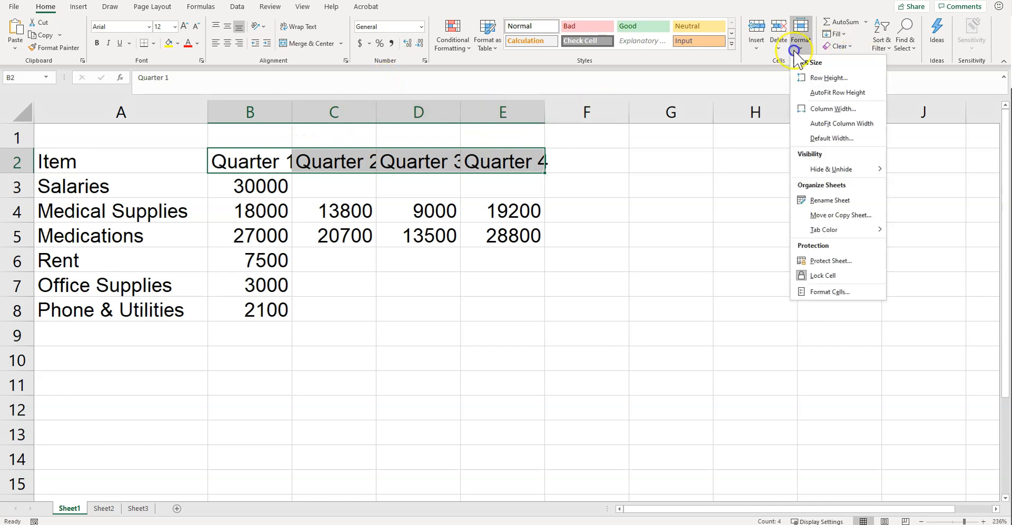
click(811, 109)
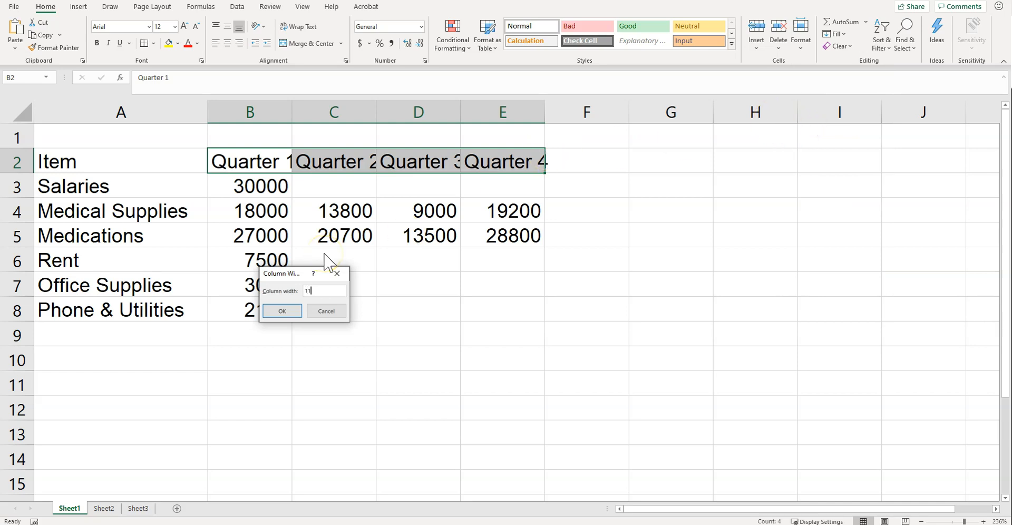
key(Return)
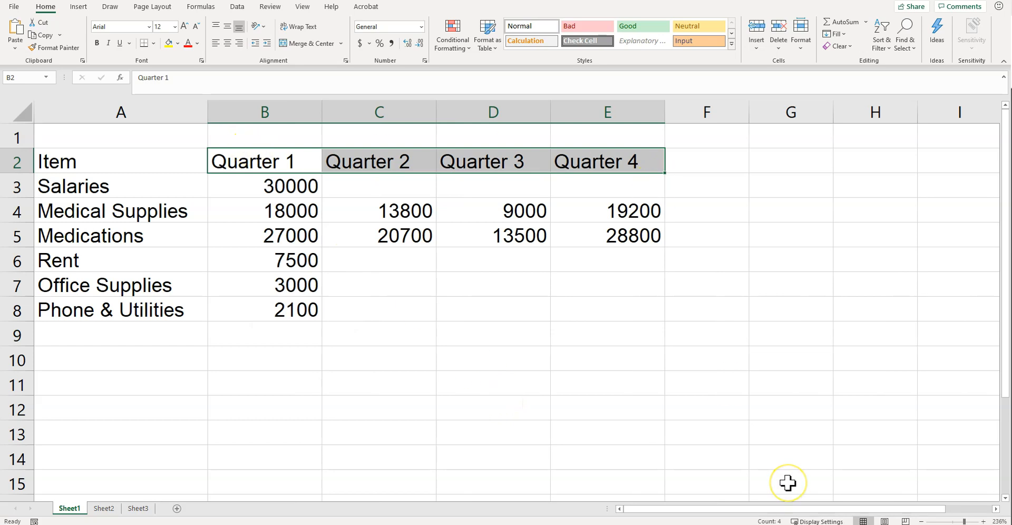
click(390, 161)
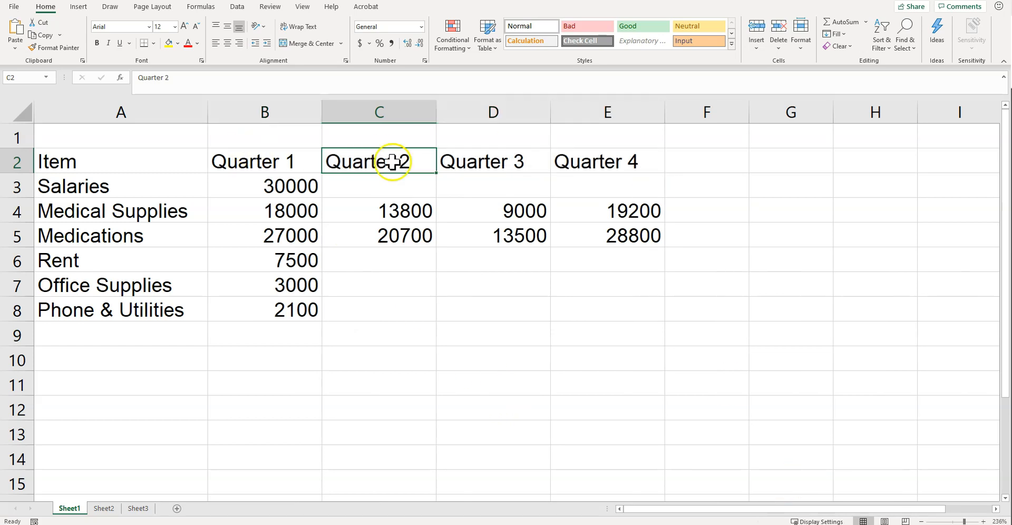
Enter the title "Medical Office Budget" in cell A1.
click(124, 140)
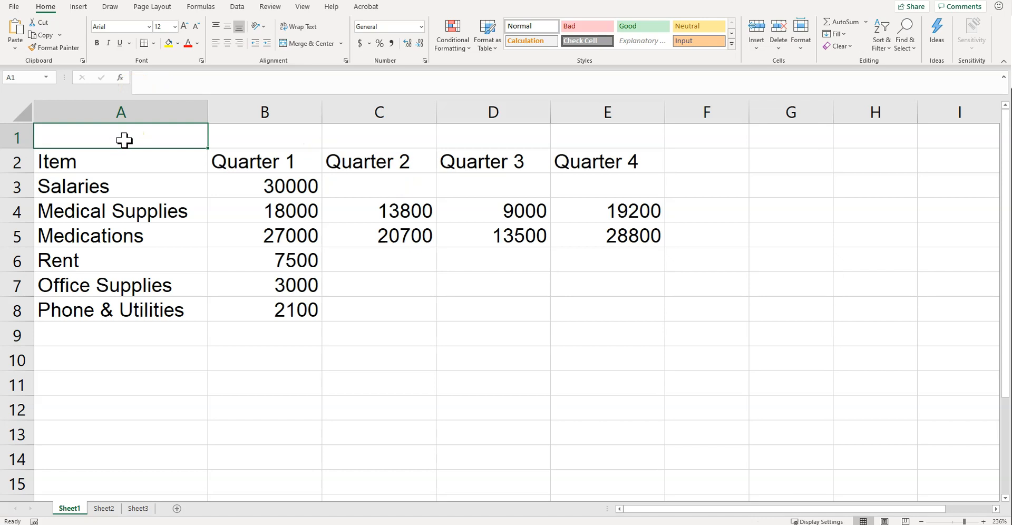
text(MEdical Office )
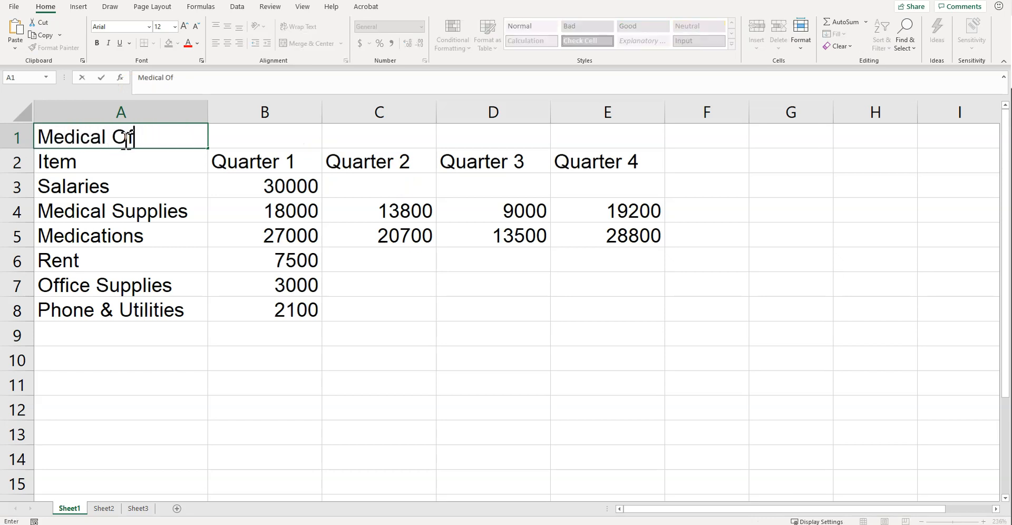
text(Budget)
key(Return)
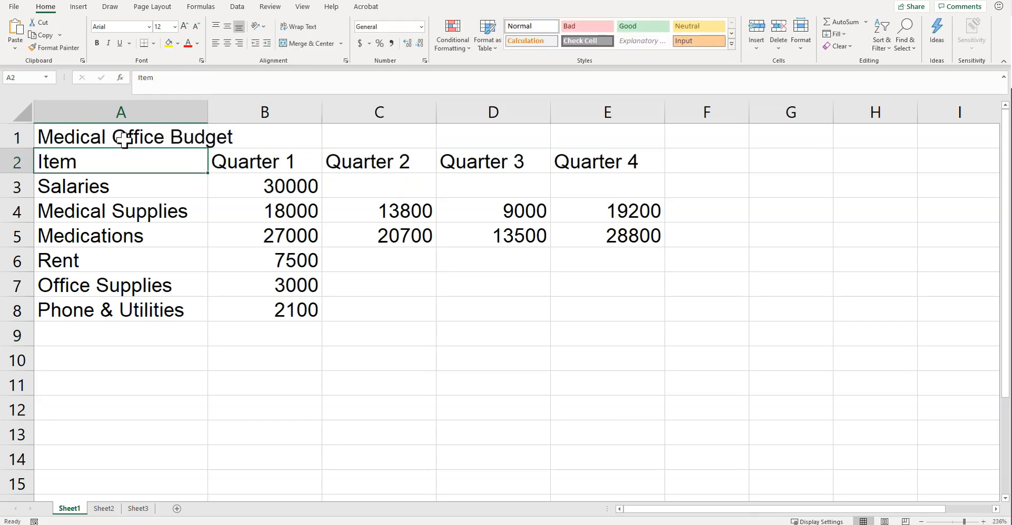
click(124, 140)
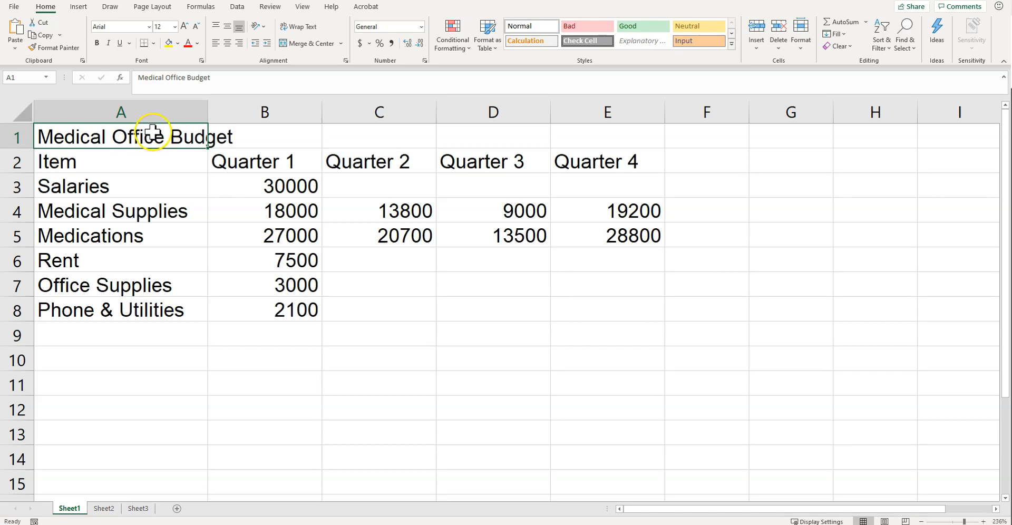
Insert a blank column before the Quarter 1 column and enter the heading "Budget Cost" in B2.
click(248, 110)
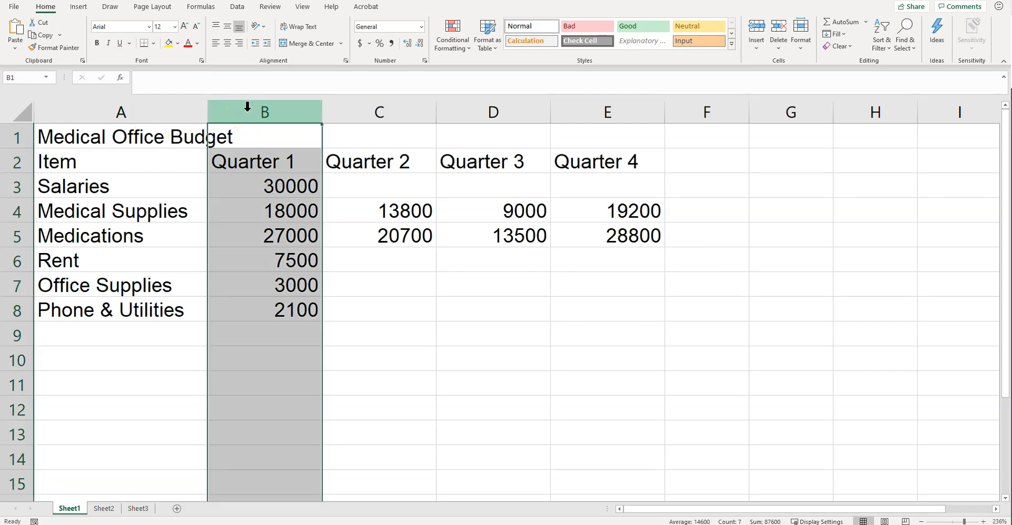
right_click(247, 107)
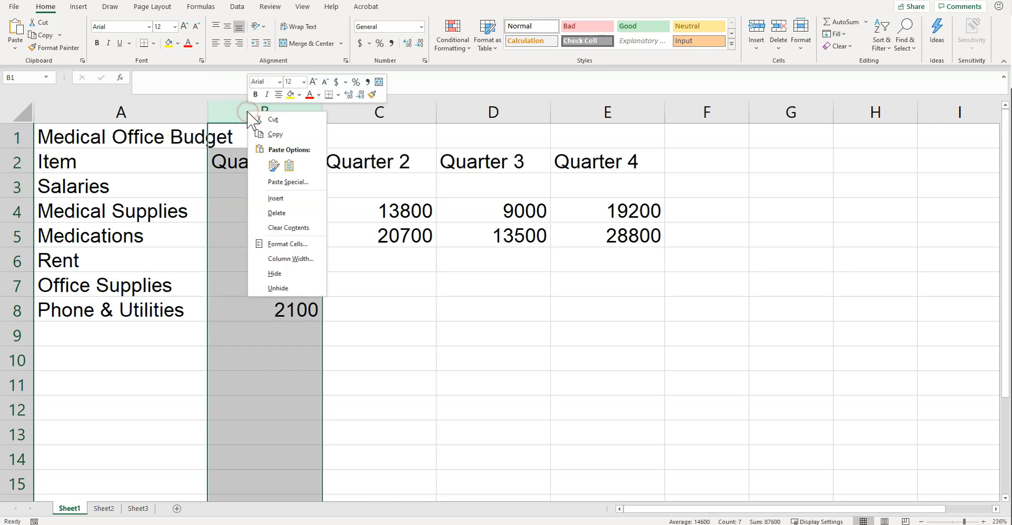
click(286, 200)
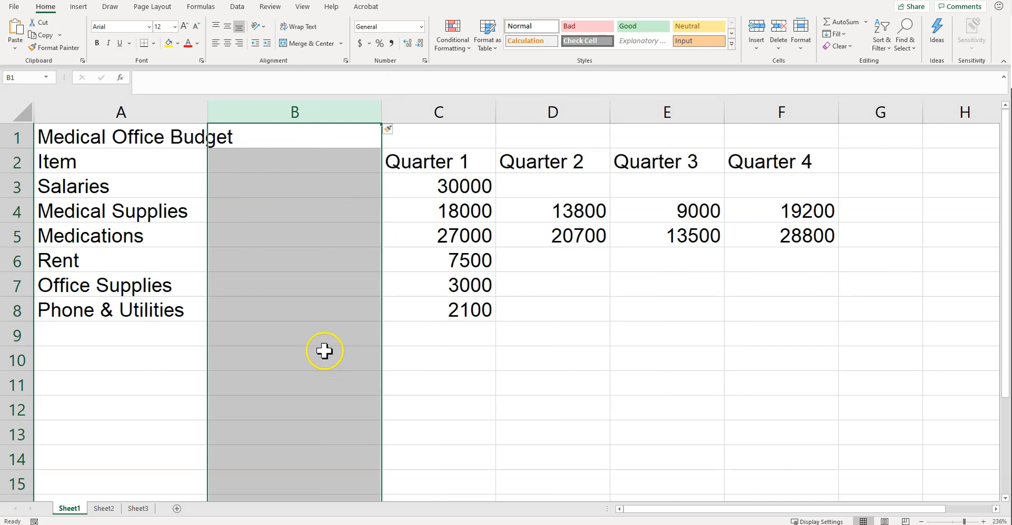
click(283, 163)
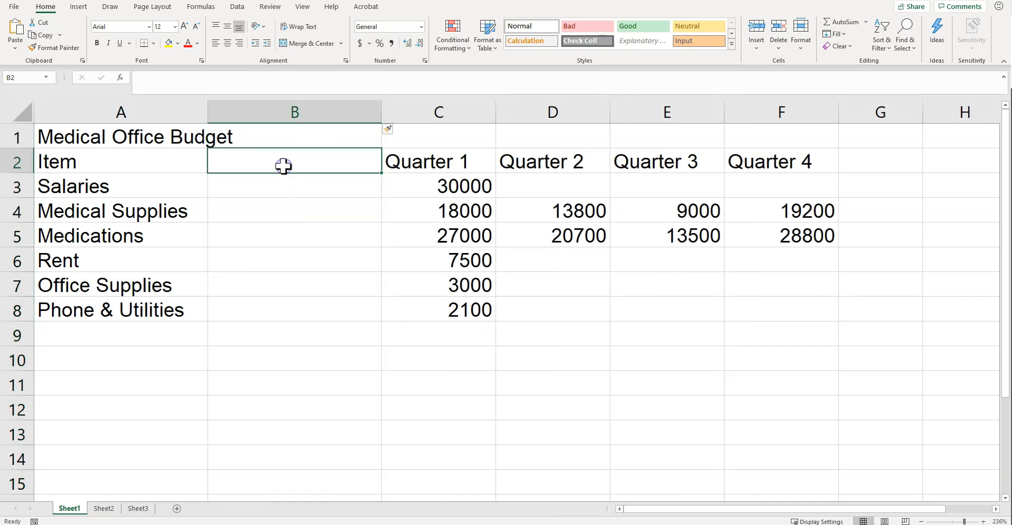
text(Budget Cost)
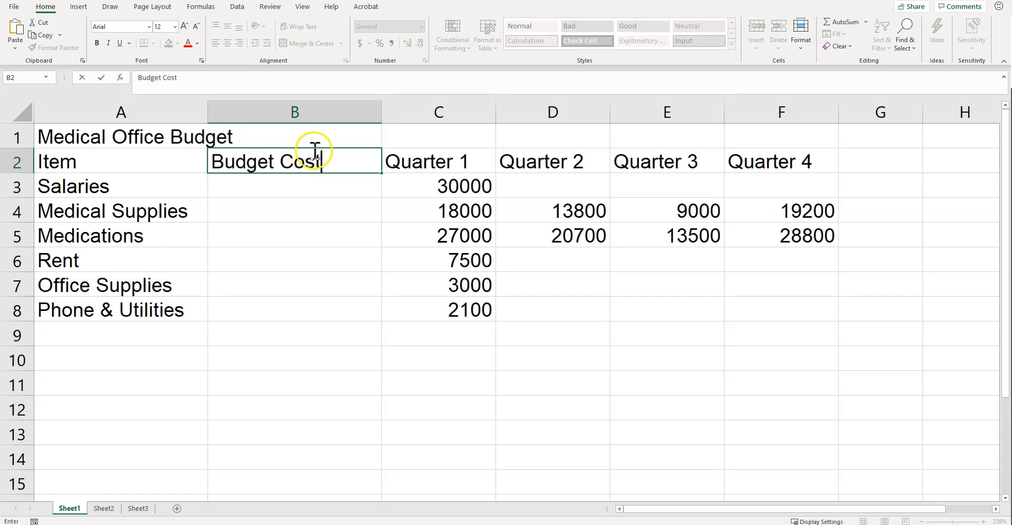
Set the width of the Budget Cost column to 13.
click(295, 109)
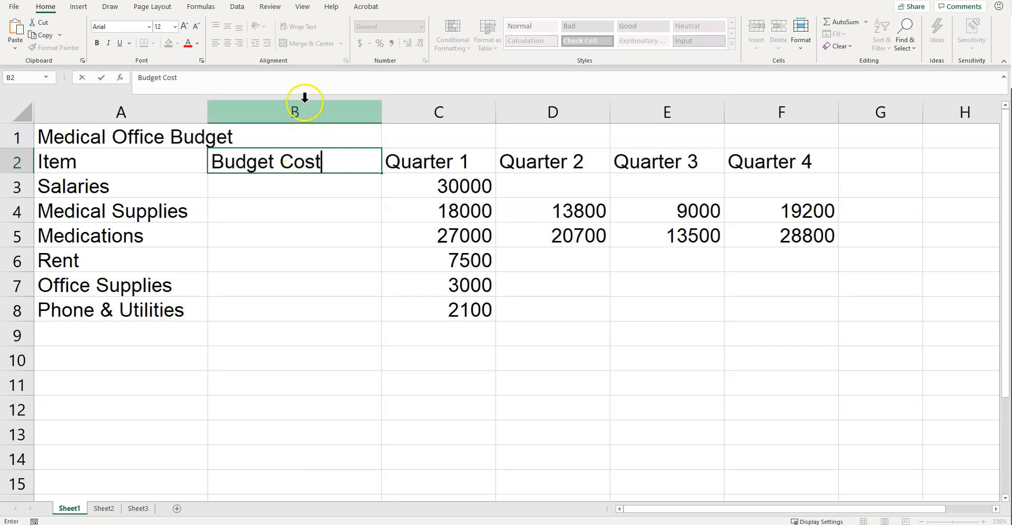
click(801, 32)
click(815, 108)
text(13)
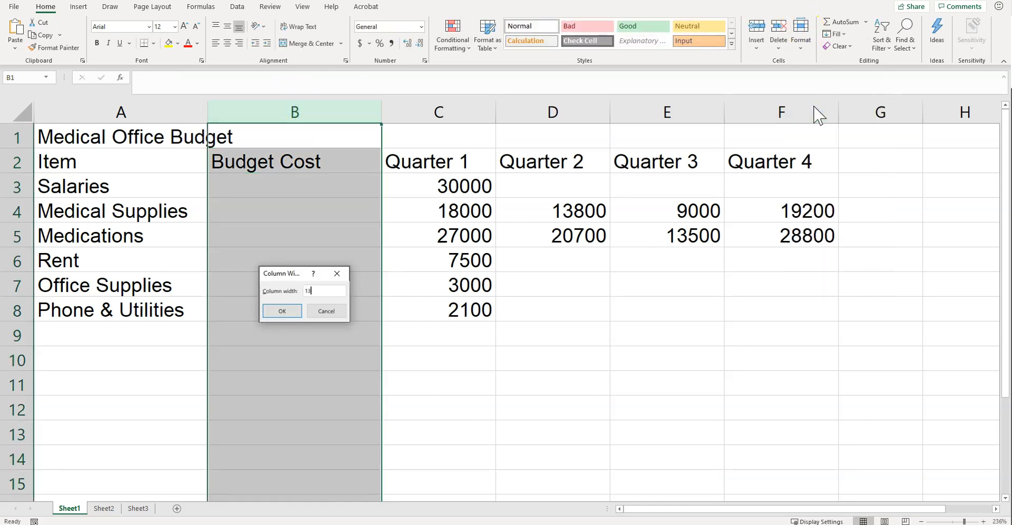
key(Return)
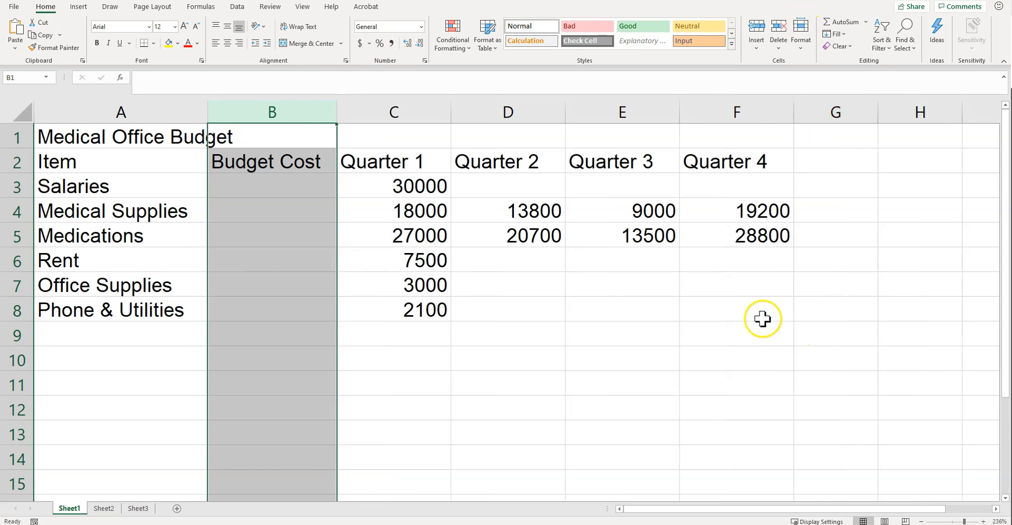
click(738, 305)
Merge and center the worksheet title across cells A1 through F1.
click(134, 142)
drag(135, 141, 682, 143)
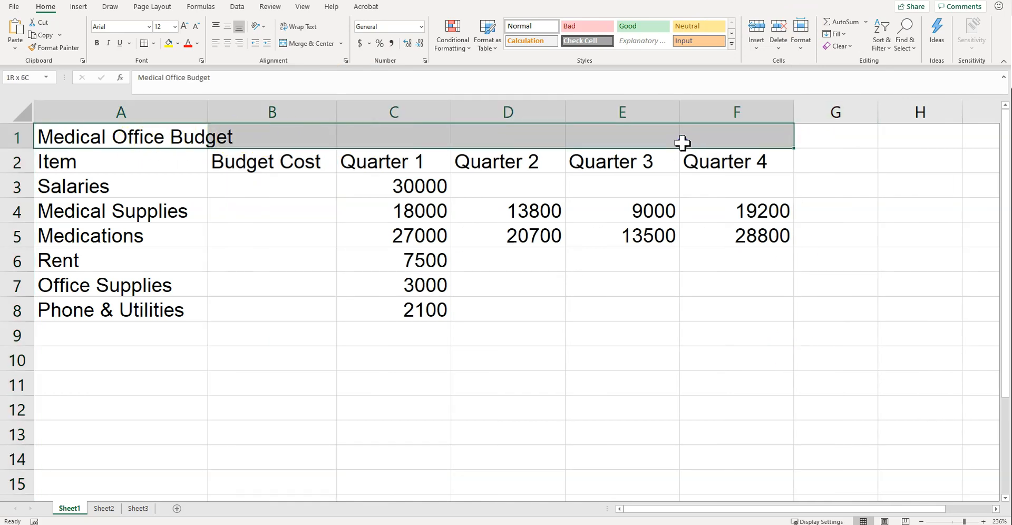
click(308, 43)
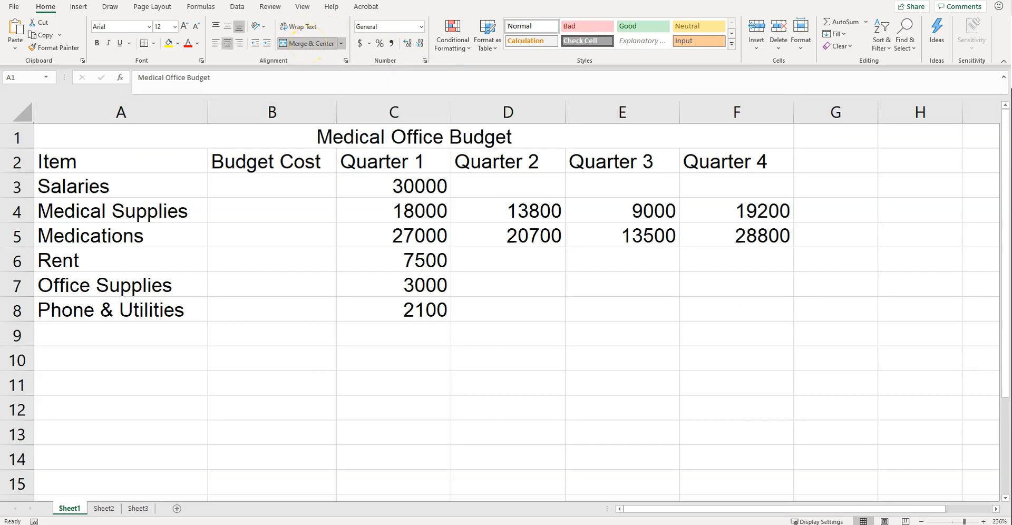
Italicize the merged worksheet title and set its font size to 14.
click(108, 43)
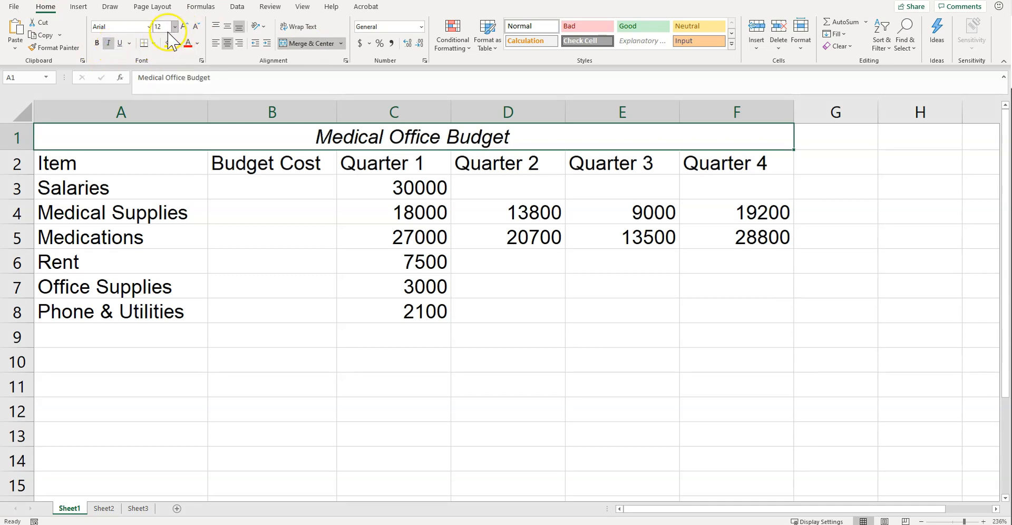
click(165, 27)
text(14)
key(Return)
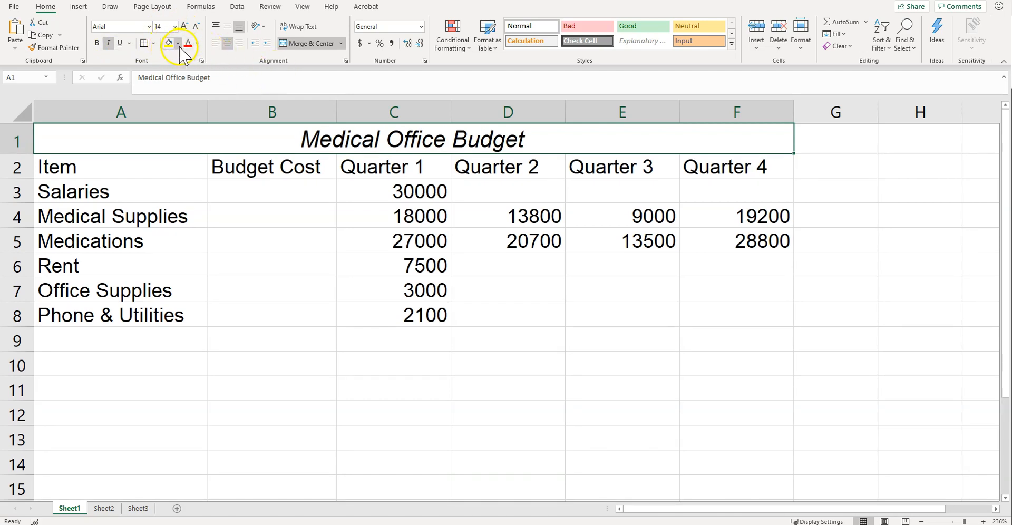
Fill the merged title cell with the darkest Aqua, Accent 5 shade and set its font color to white.
click(179, 44)
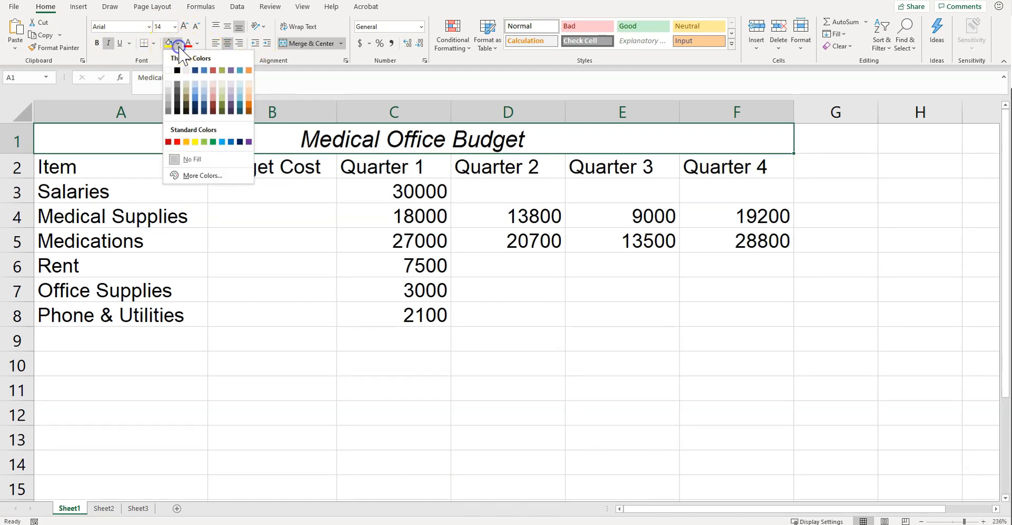
click(240, 105)
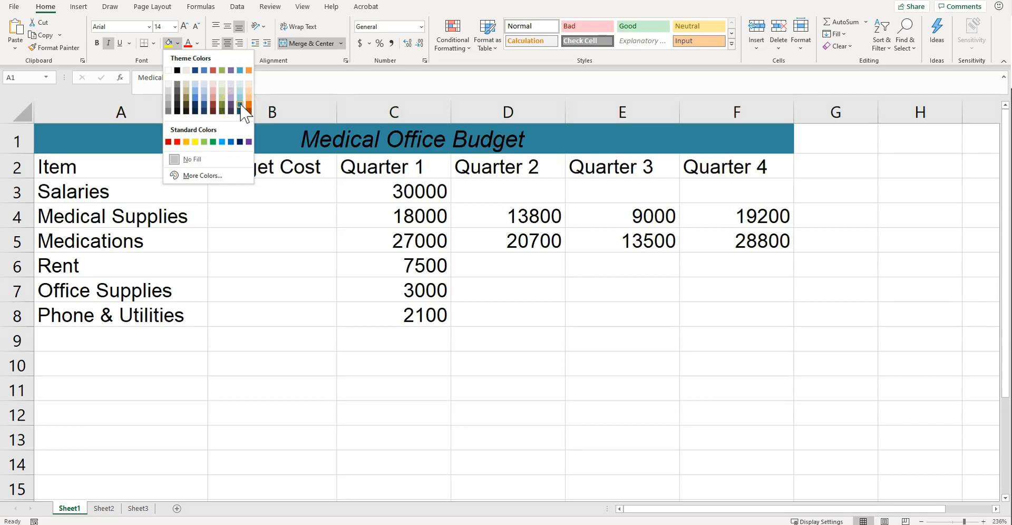
click(240, 109)
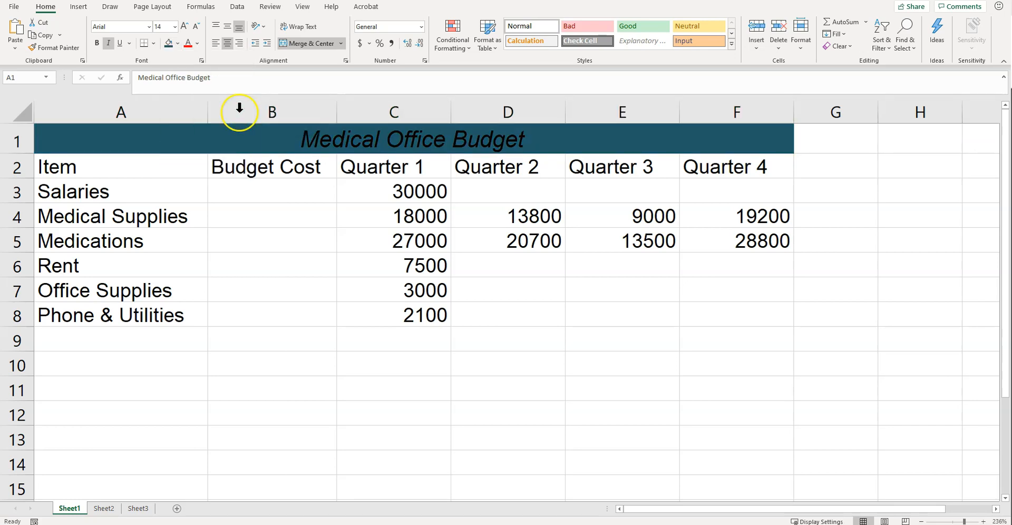
click(198, 43)
click(189, 88)
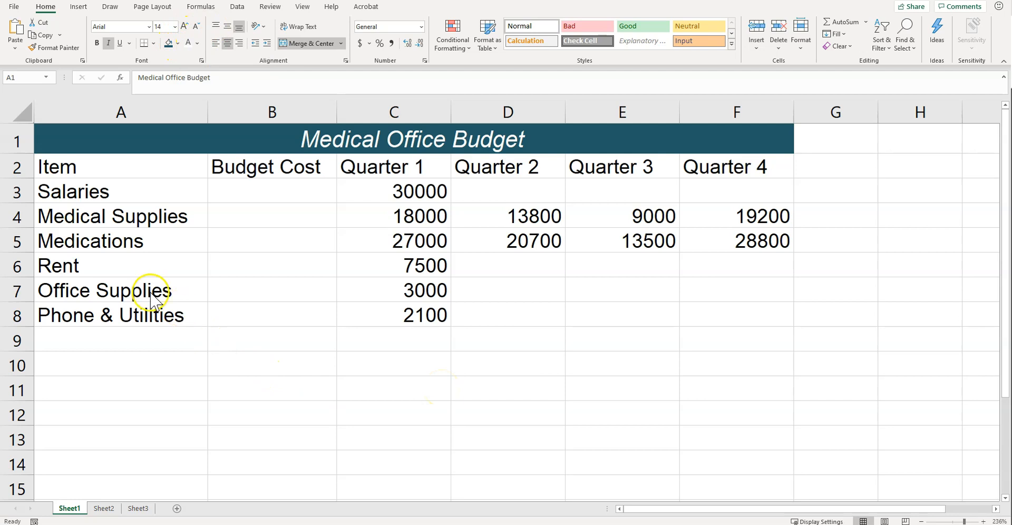
Set the height of the title row, row 1, to 24.75.
click(15, 138)
click(801, 32)
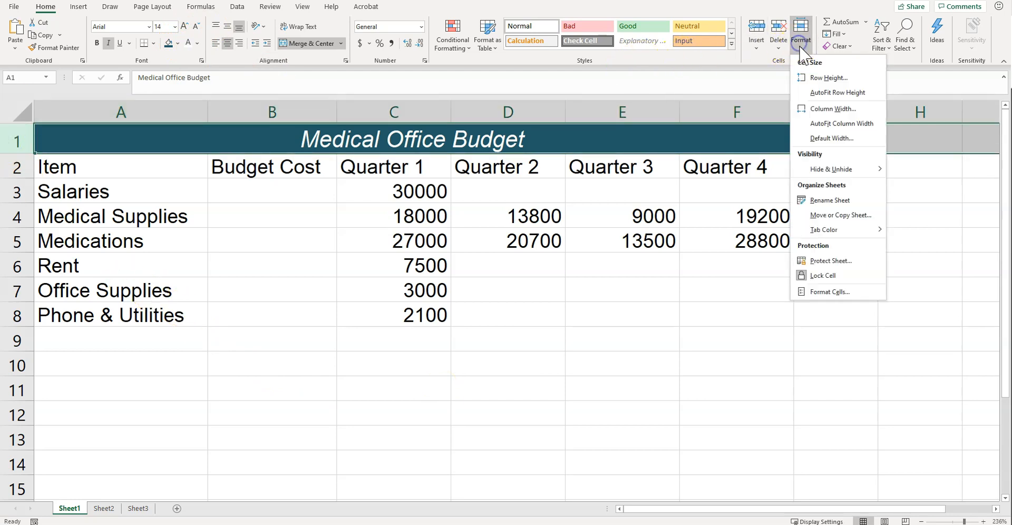
click(815, 79)
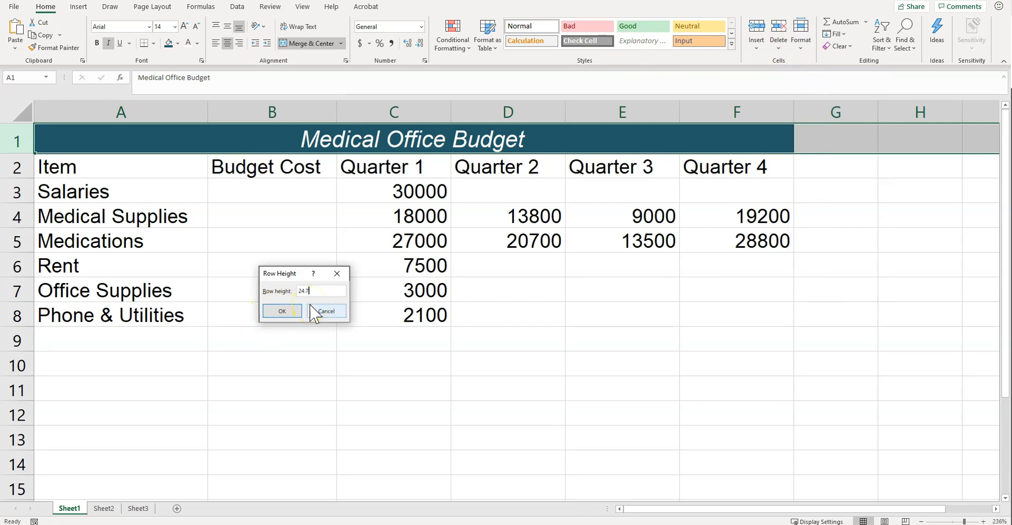
text(24.75)
key(Return)
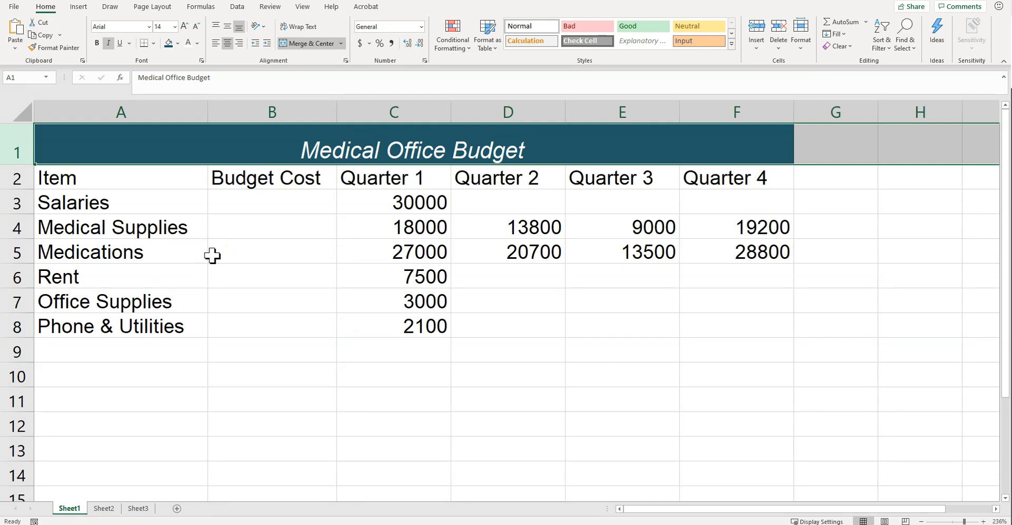
Fill the column headings in A2:F2 with a light tan theme color.
click(90, 182)
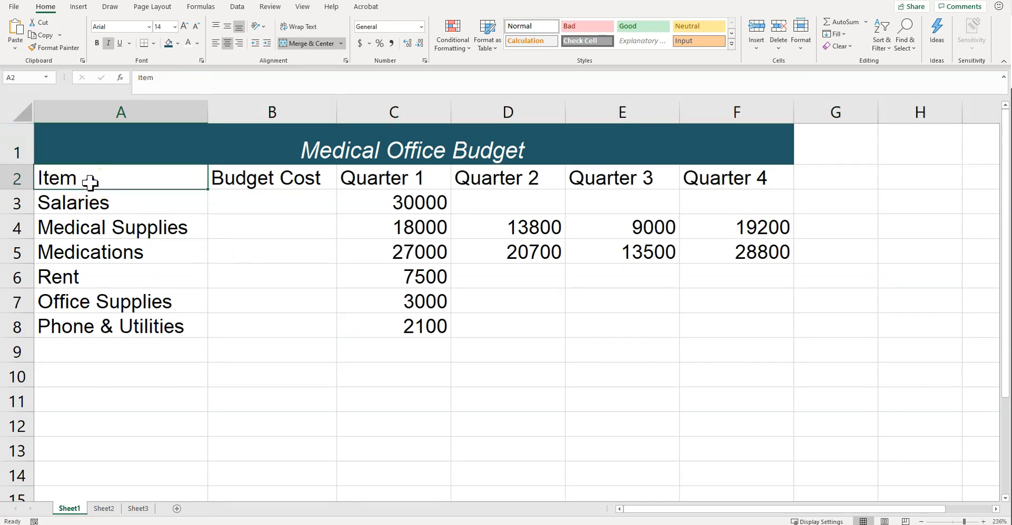
drag(136, 181, 681, 175)
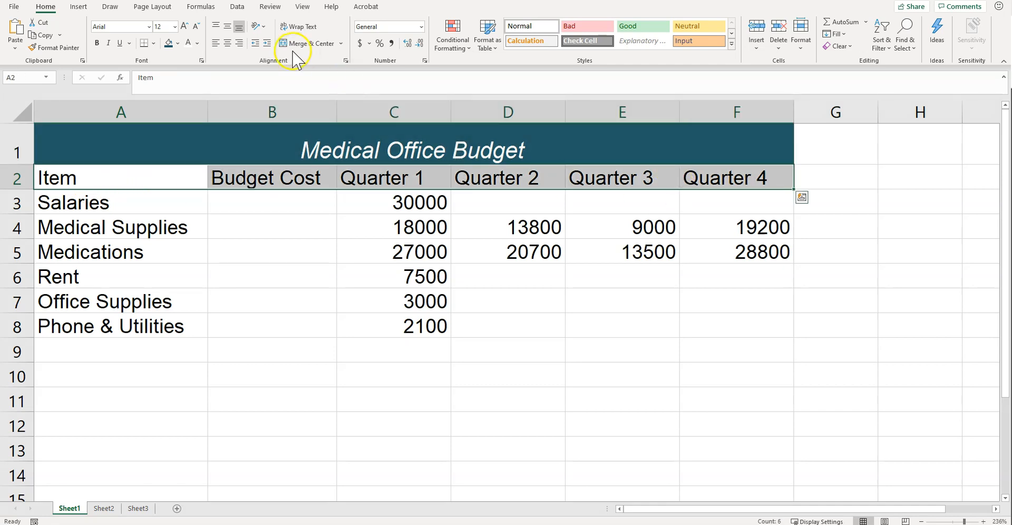
click(177, 43)
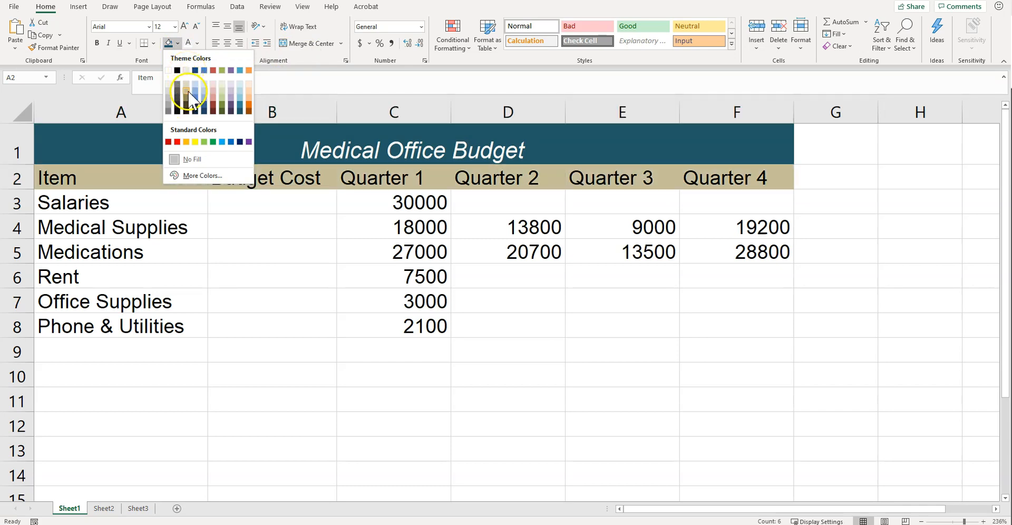
click(187, 86)
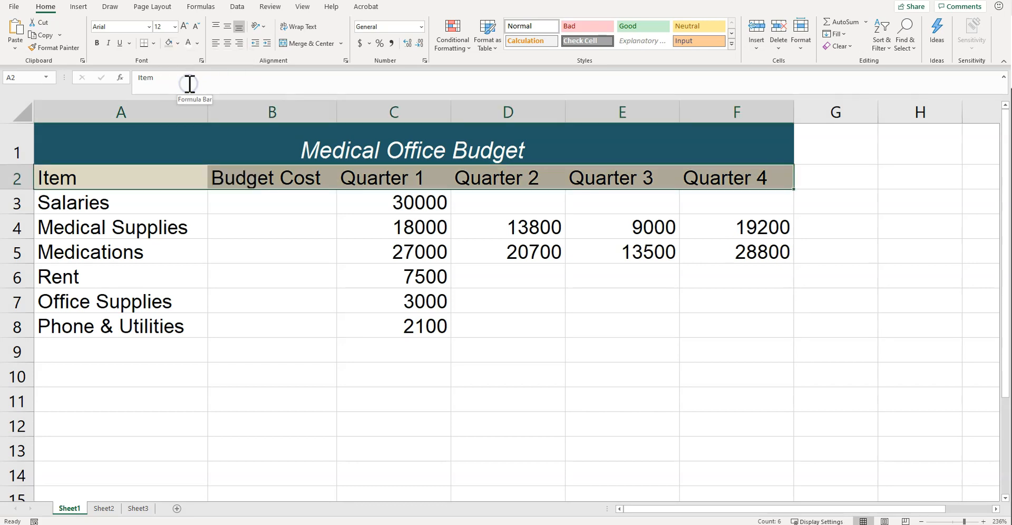
Center the headings in A2:F2 horizontally and vertically, and wrap the text in the Budget Cost heading.
click(227, 43)
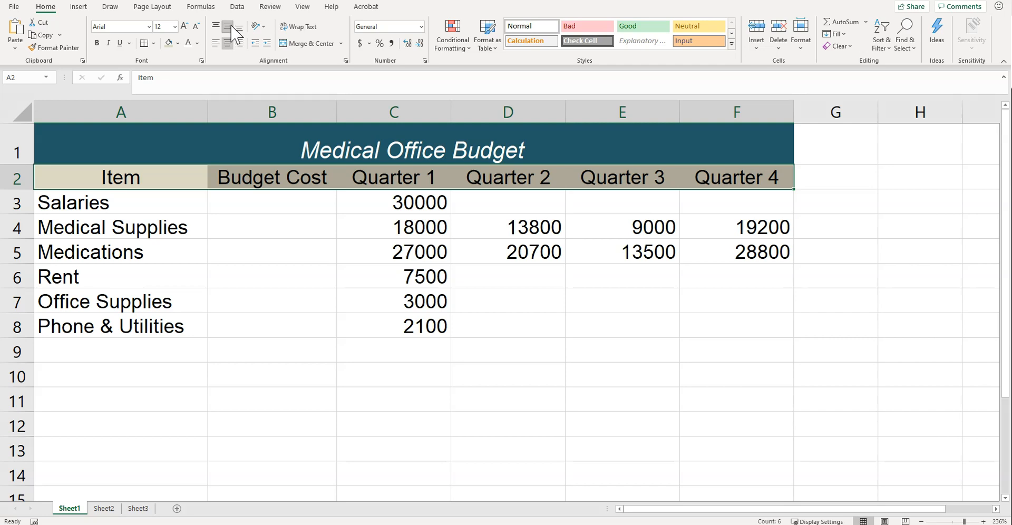
click(228, 43)
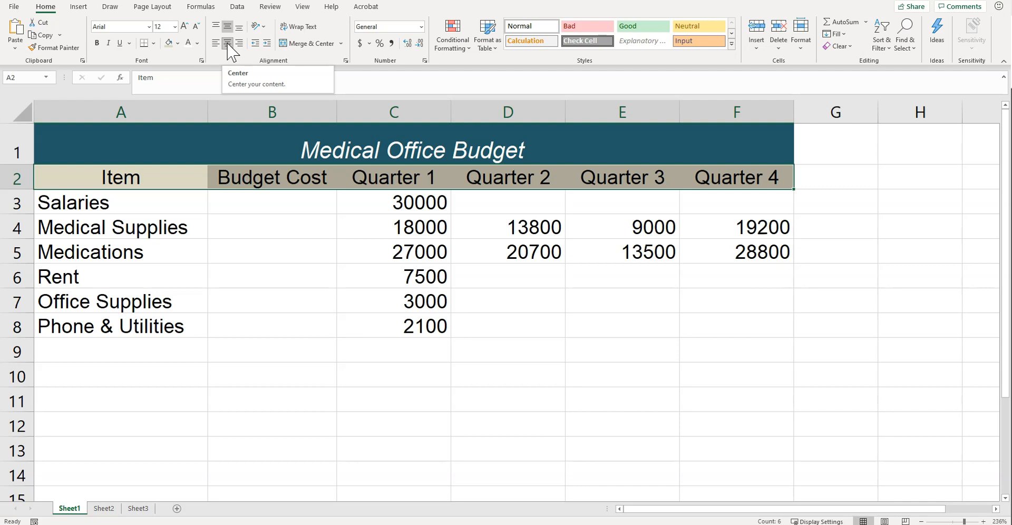
click(280, 179)
click(299, 27)
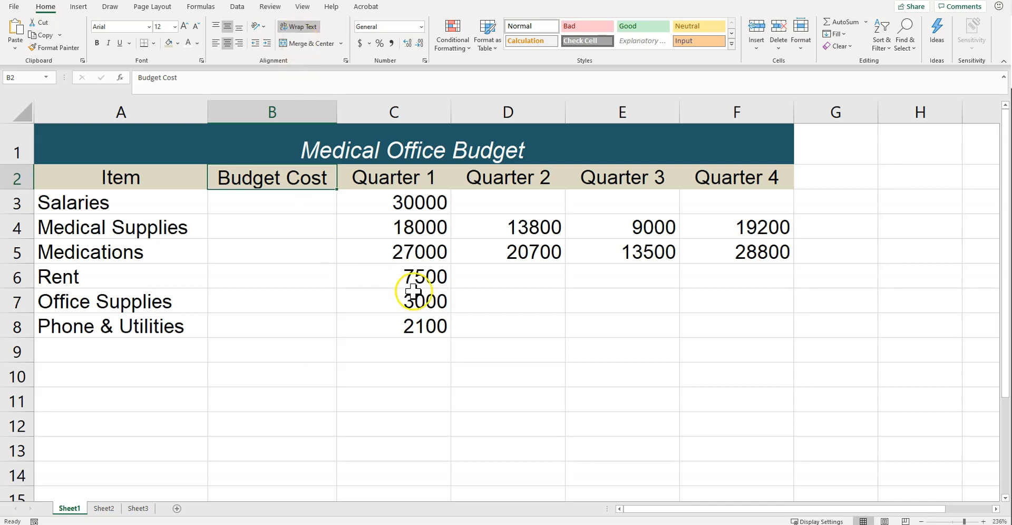
Fill the Quarter 1 amounts for Salaries, Rent, Office Supplies and Phone & Utilities across through Quarter 4.
click(445, 206)
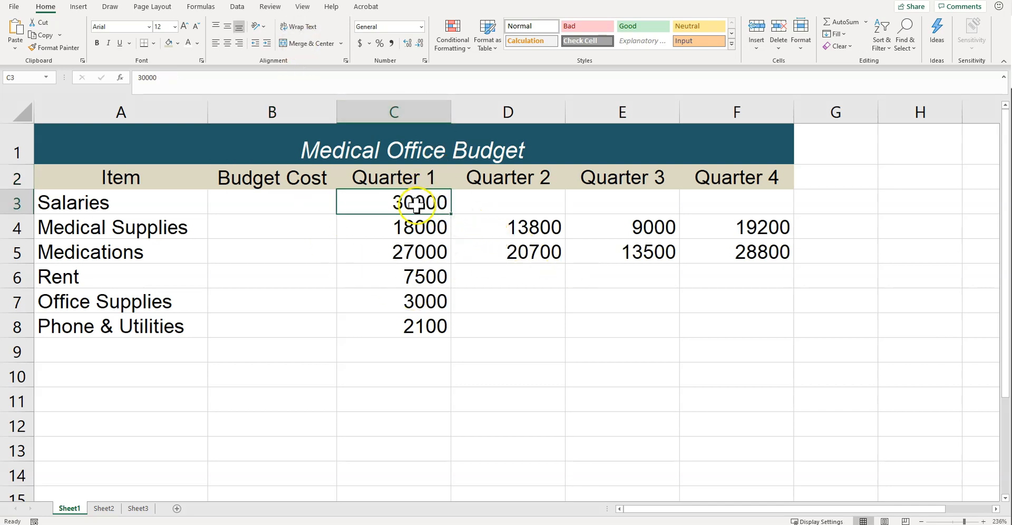
drag(450, 215, 747, 203)
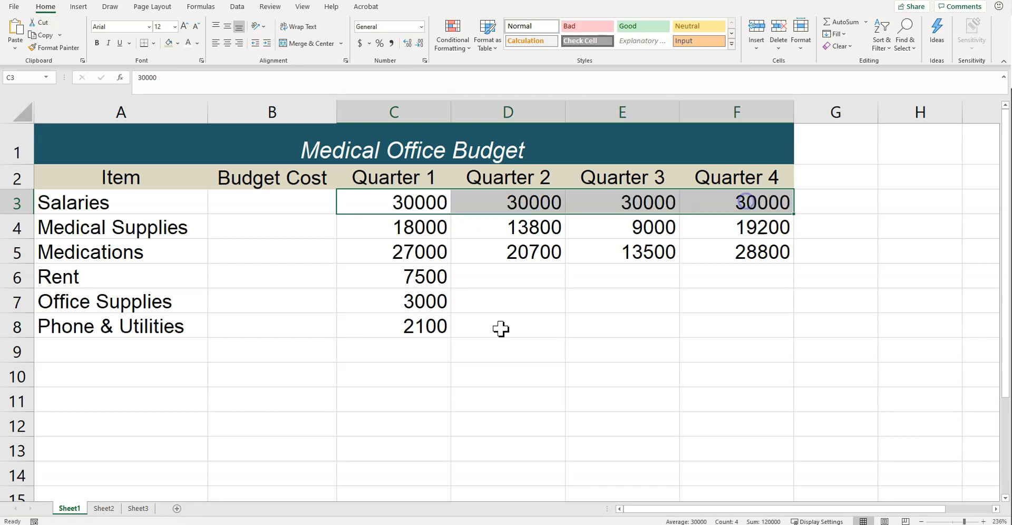
click(422, 291)
click(429, 277)
drag(409, 285, 758, 304)
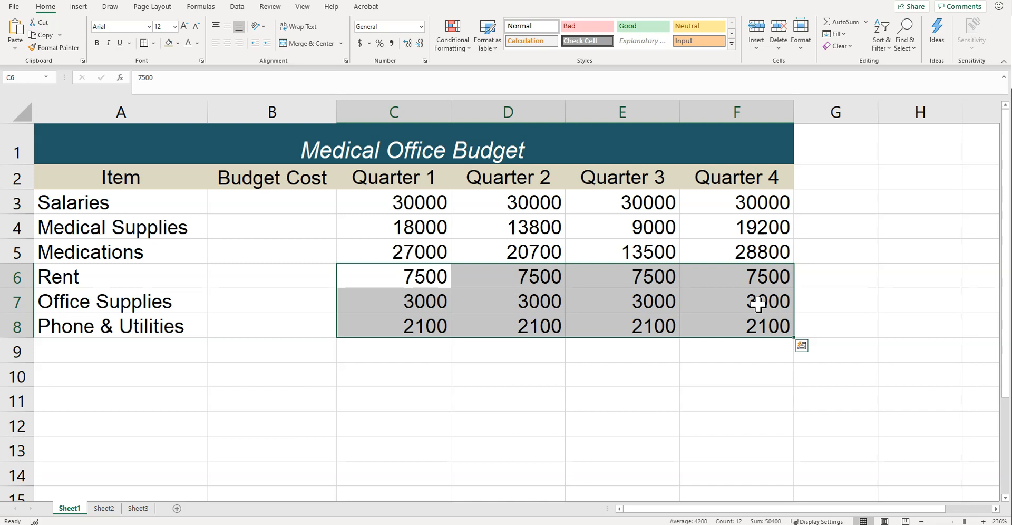
Sum C3:F3 in B3 with AutoSum and copy the formula down through B8.
click(305, 209)
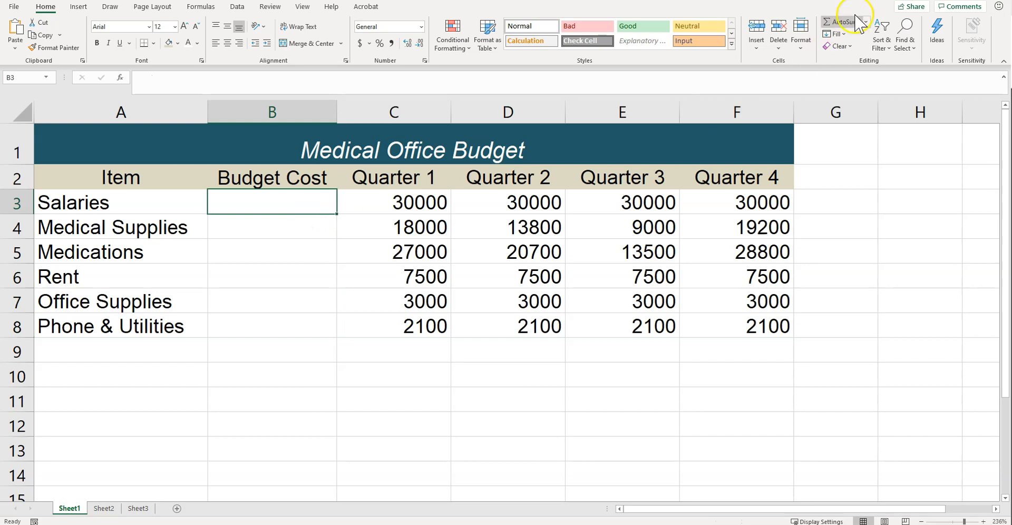
click(841, 24)
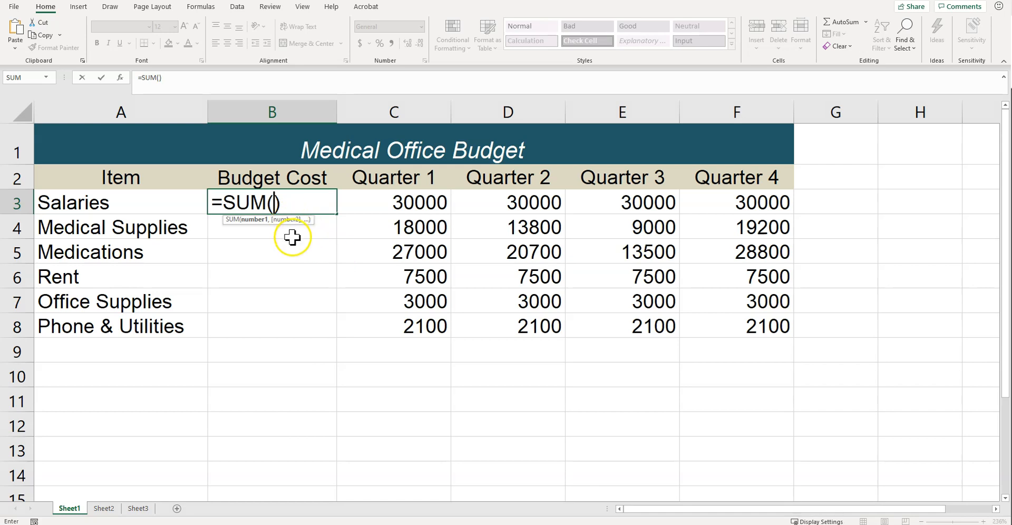
drag(389, 201, 735, 203)
key(Return)
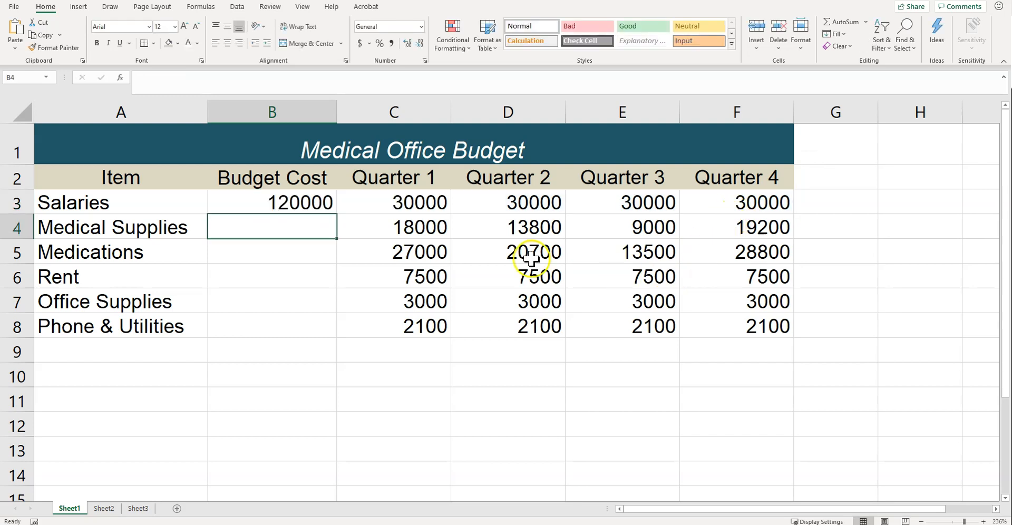
click(319, 207)
drag(335, 216, 332, 328)
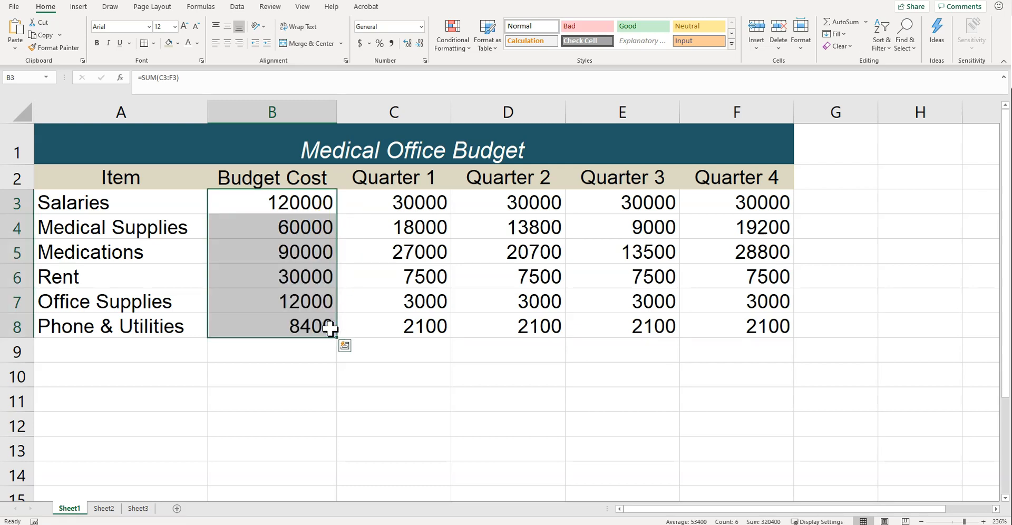
Format the Budget Cost amounts in B3:B8 as Accounting with no decimal places.
click(360, 45)
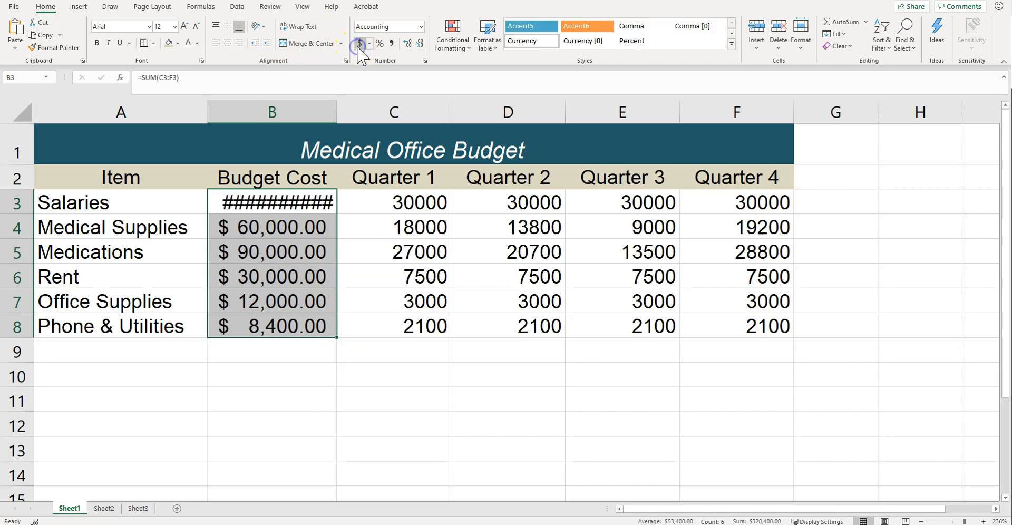
click(418, 44)
click(418, 43)
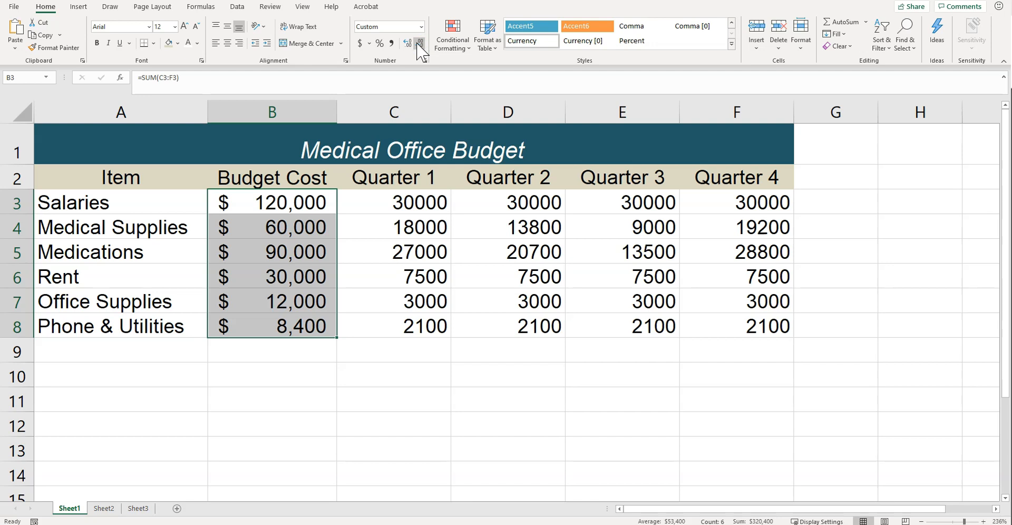
Apply all borders to the budget table in A1:F8.
drag(121, 147, 745, 322)
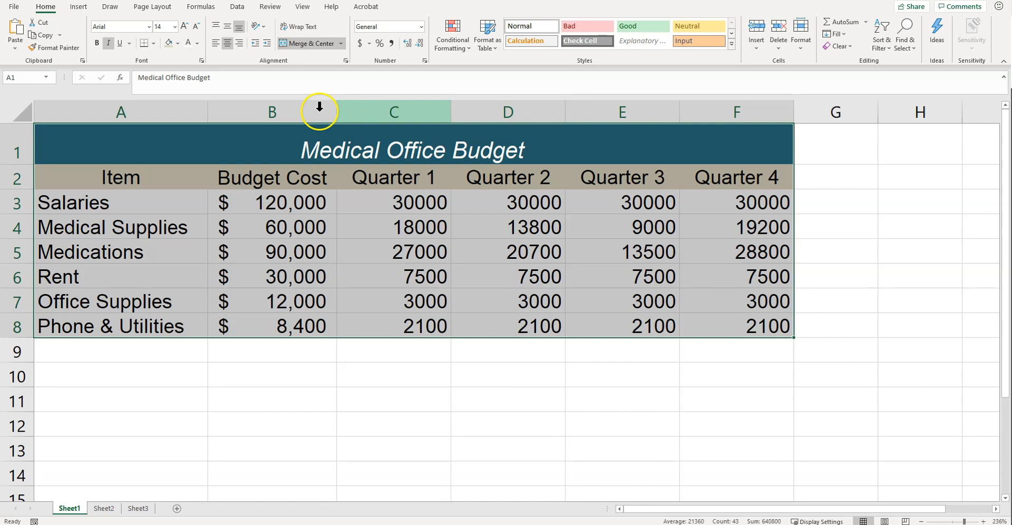
click(153, 44)
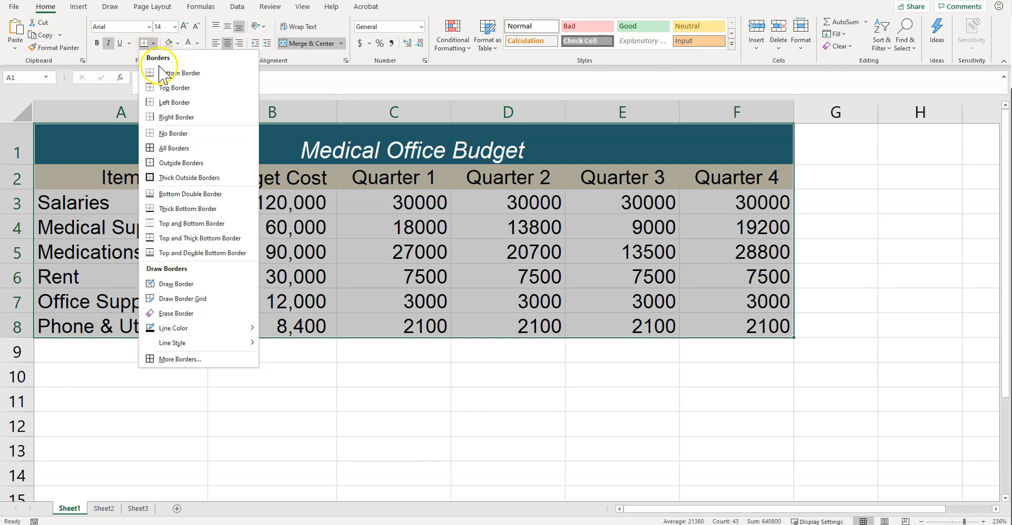
click(166, 147)
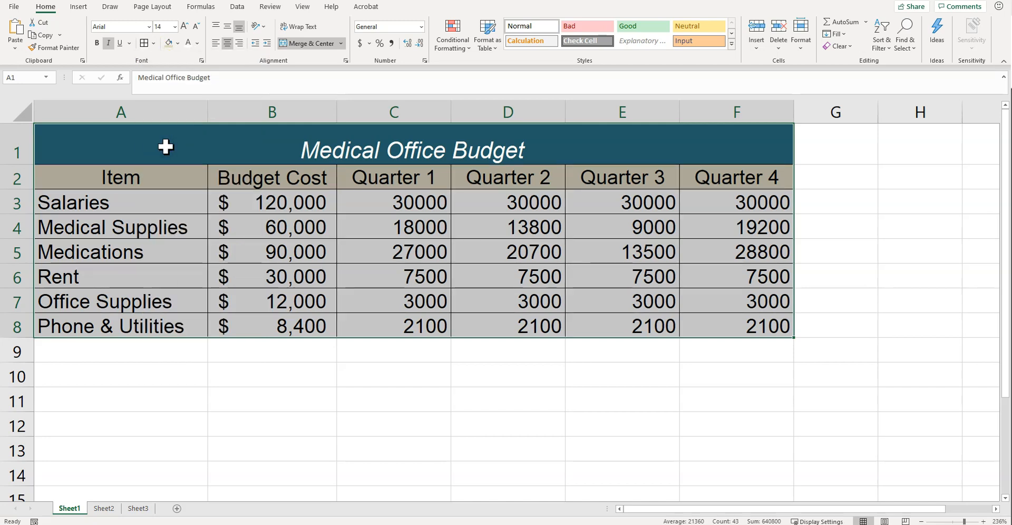
Rename the Sheet1 worksheet as Budget.
double_click(73, 508)
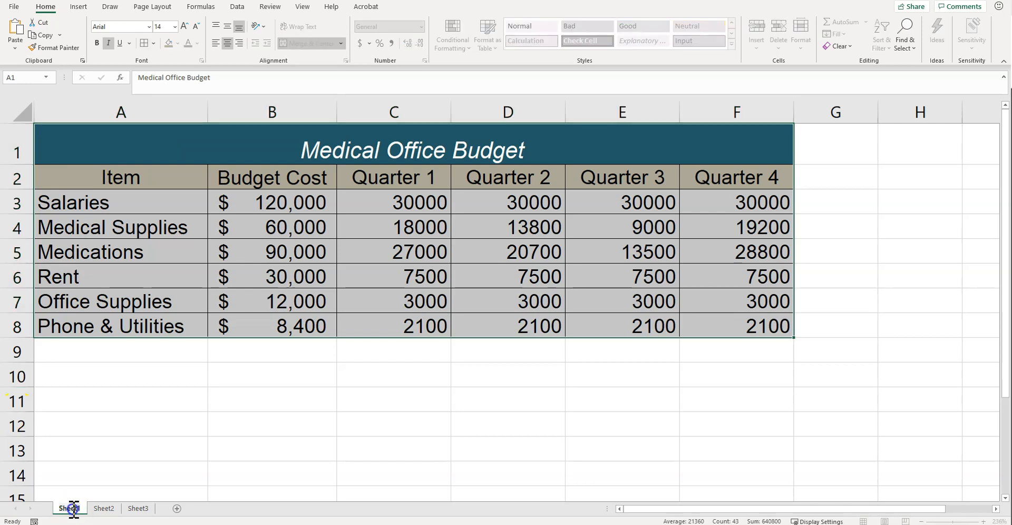
text(Budget)
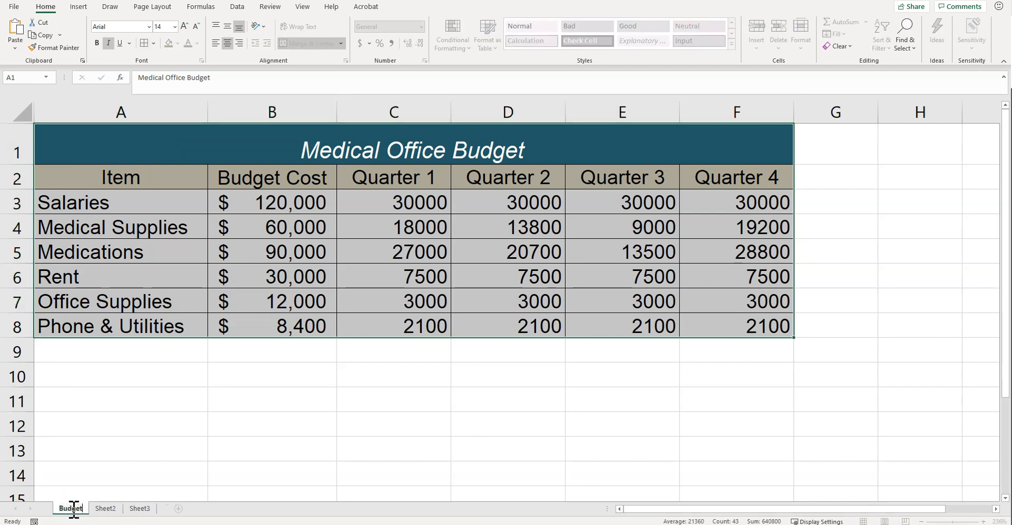
key(Return)
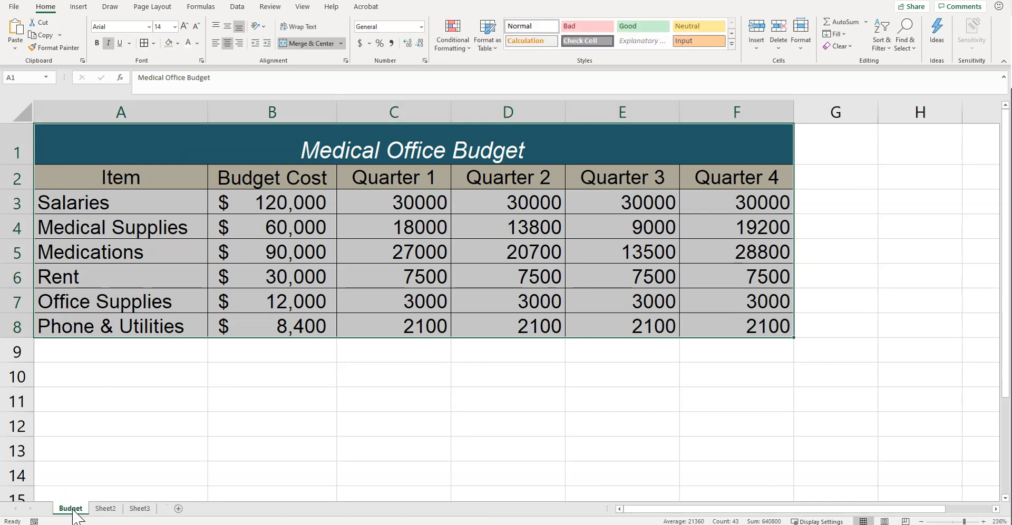
Delete the unused worksheets Sheet2 and Sheet3.
right_click(110, 512)
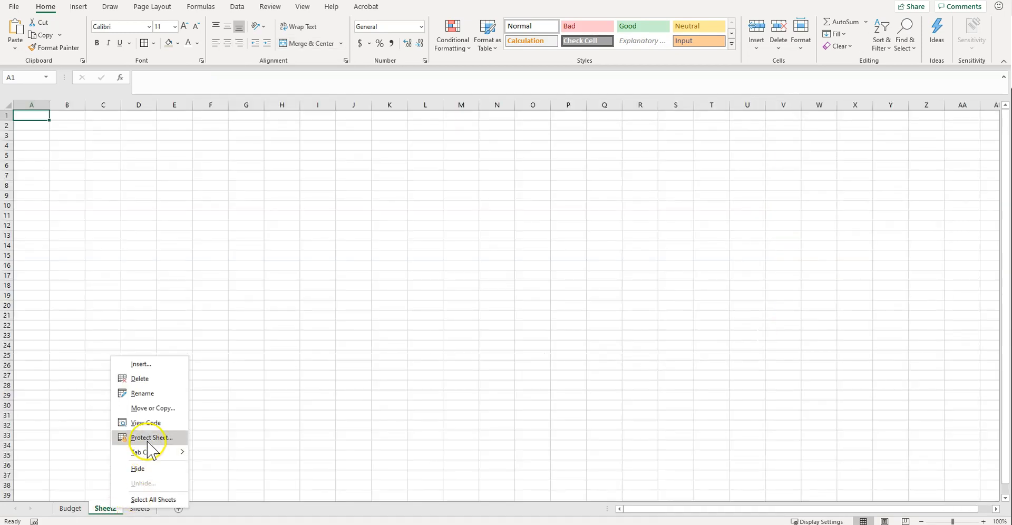
click(136, 379)
right_click(108, 509)
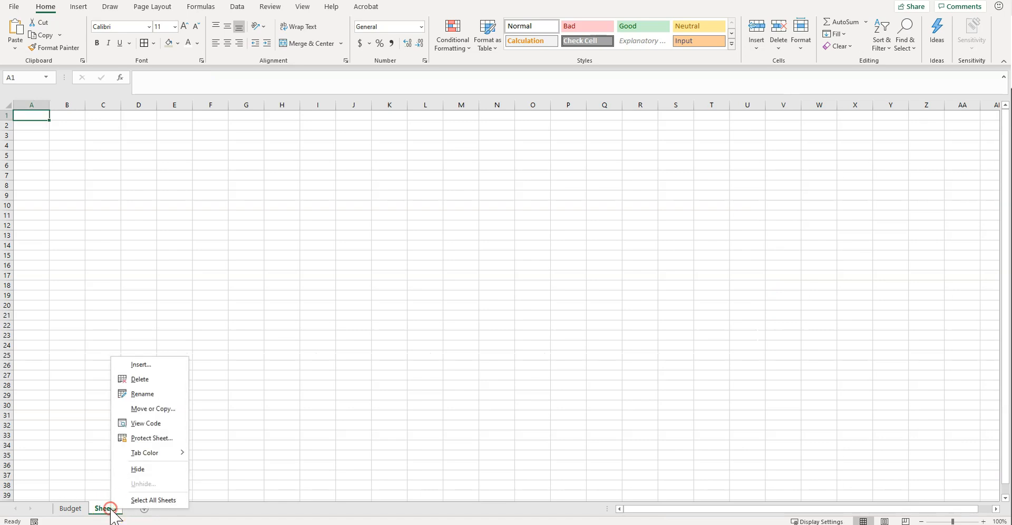
click(130, 377)
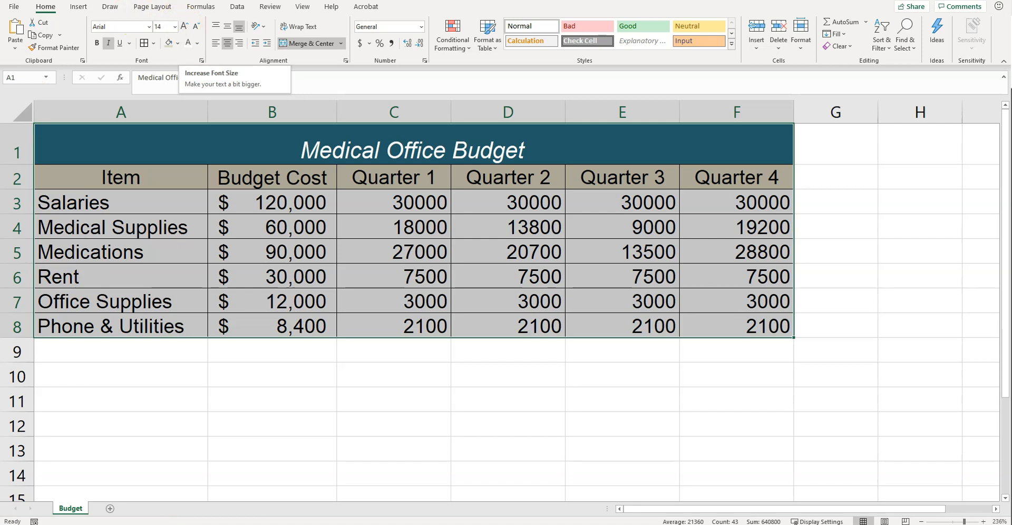
Set the page orientation to landscape and scale the worksheet to fit 1 page wide by 1 tall.
click(152, 7)
click(120, 41)
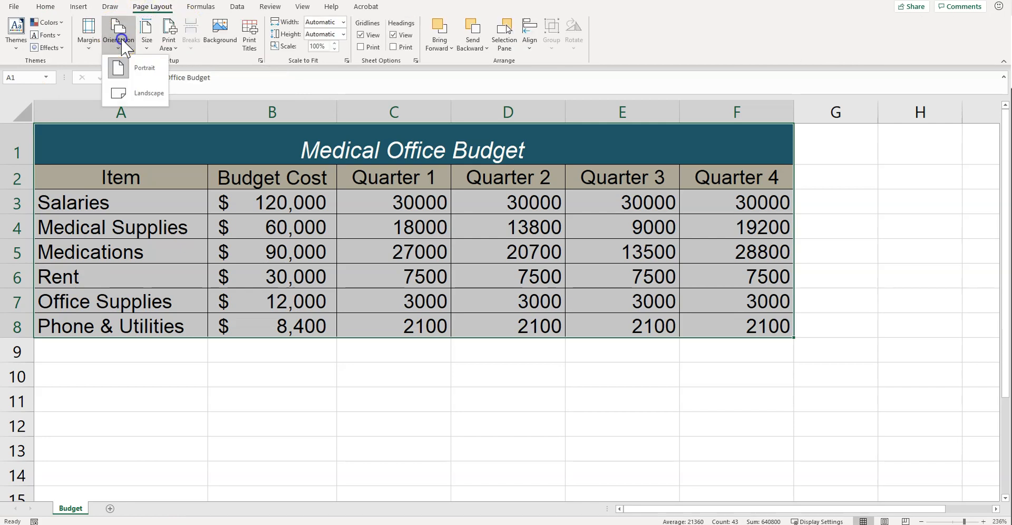
click(127, 88)
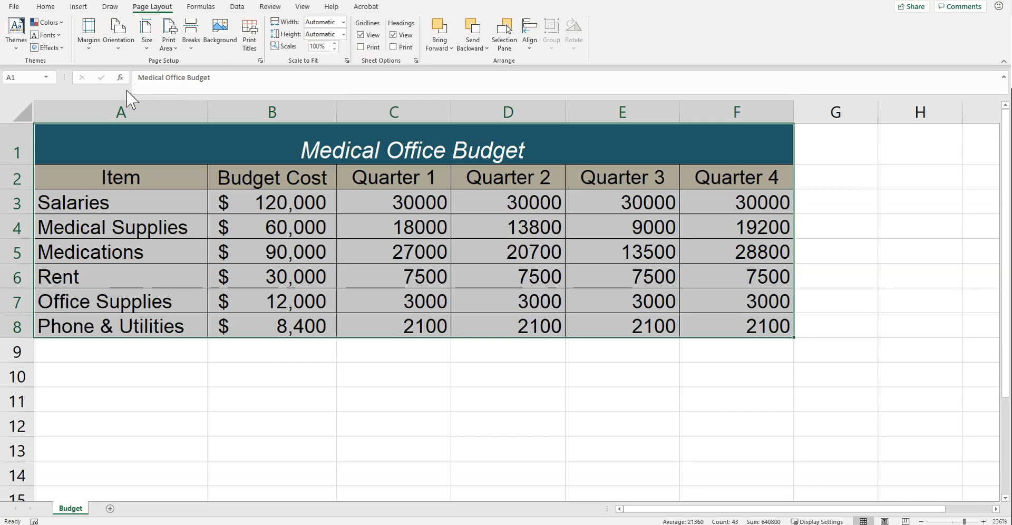
click(346, 60)
click(191, 270)
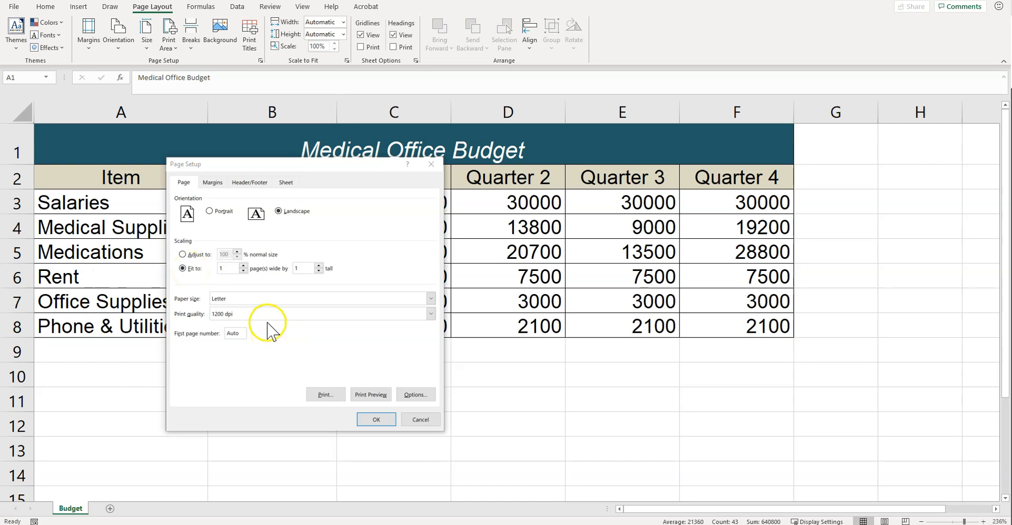
drag(379, 418, 304, 257)
Create a custom header with the current date in the left section and the text Name in the center section.
click(242, 184)
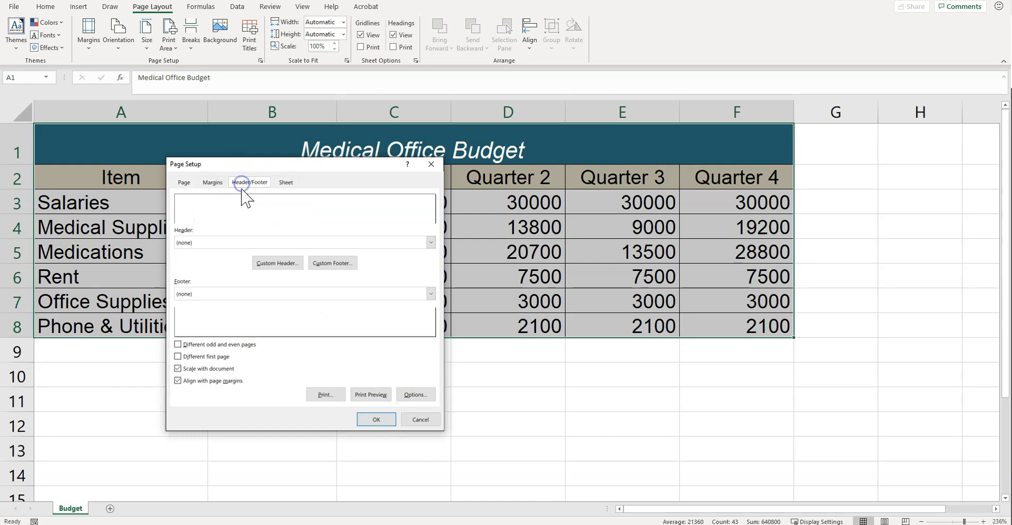
click(231, 243)
click(276, 264)
click(203, 335)
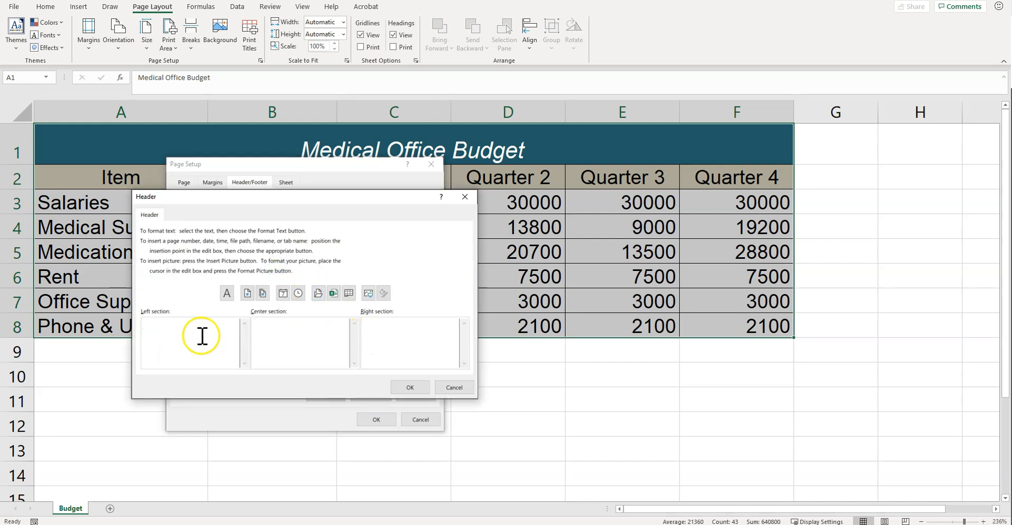
click(283, 293)
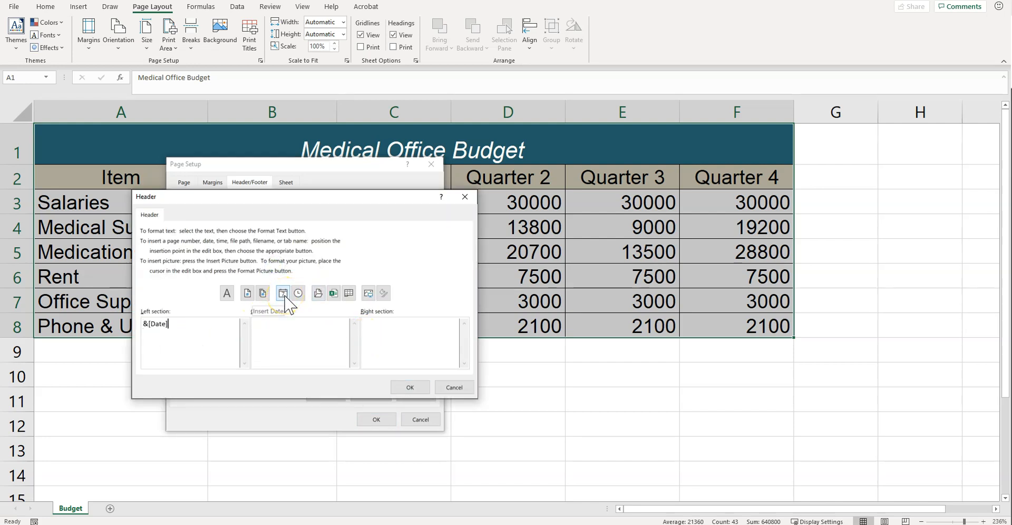
click(269, 342)
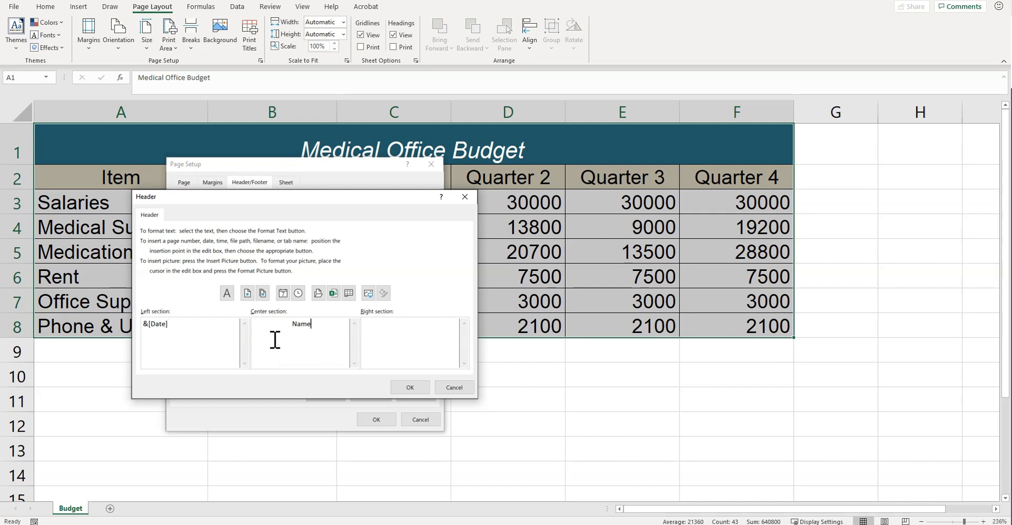
click(293, 344)
click(426, 389)
Add the page number to the right section of a custom footer and preview the printed page.
click(338, 264)
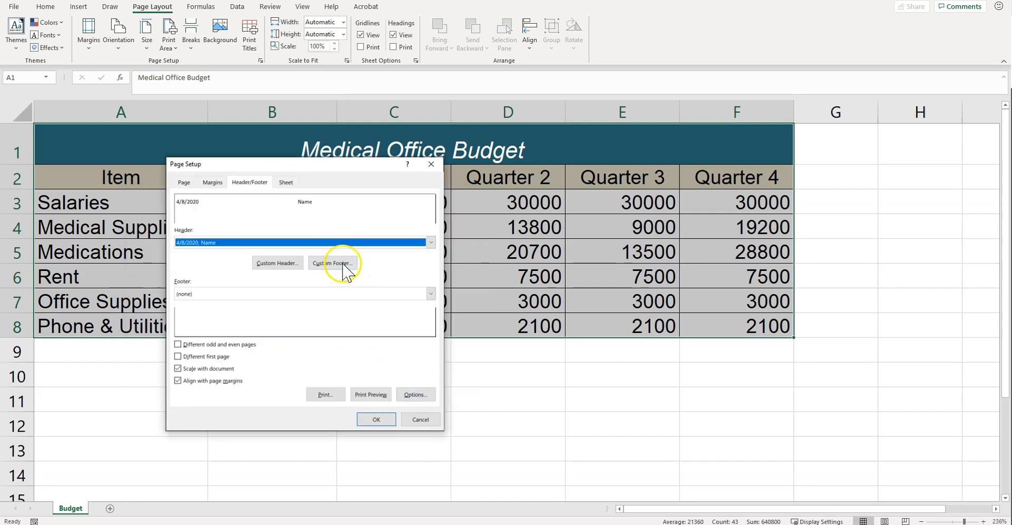
click(402, 350)
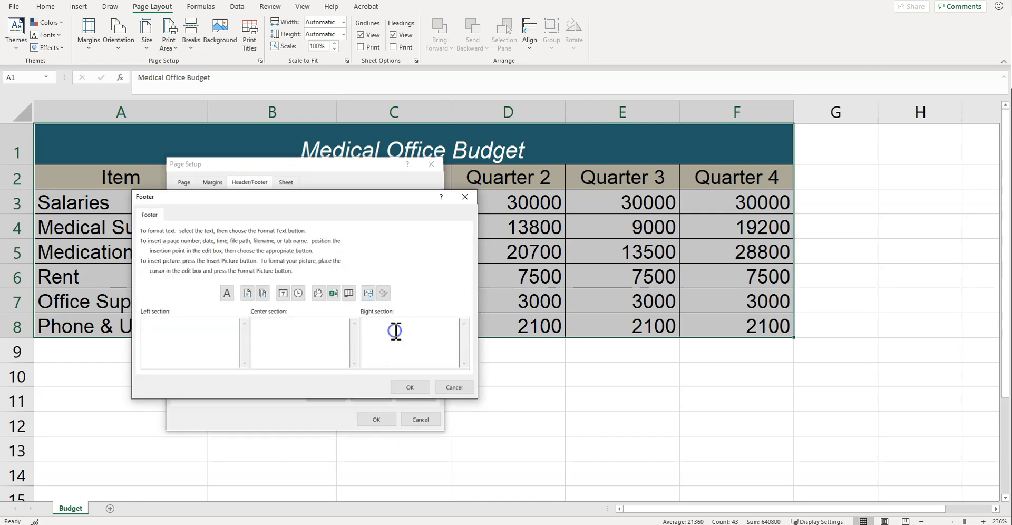
click(251, 293)
click(416, 389)
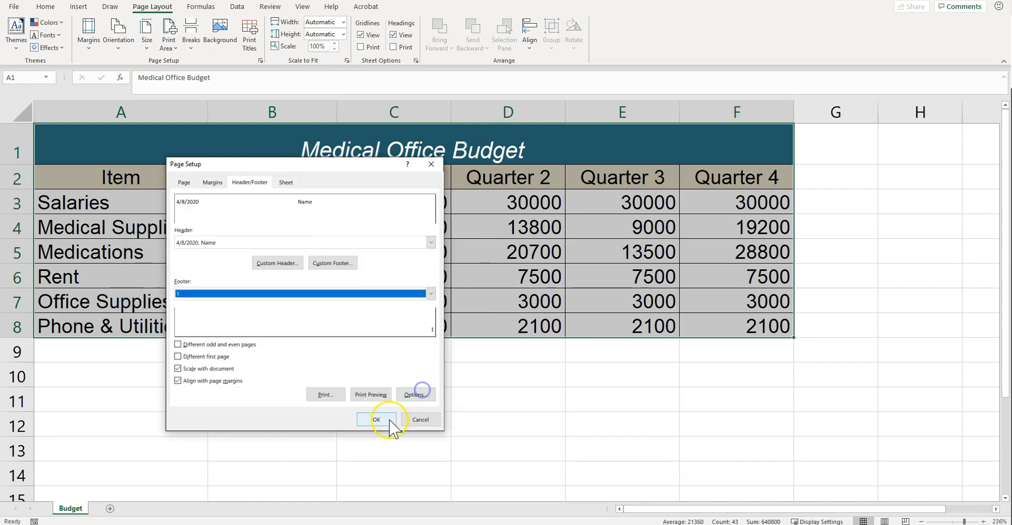
click(367, 396)
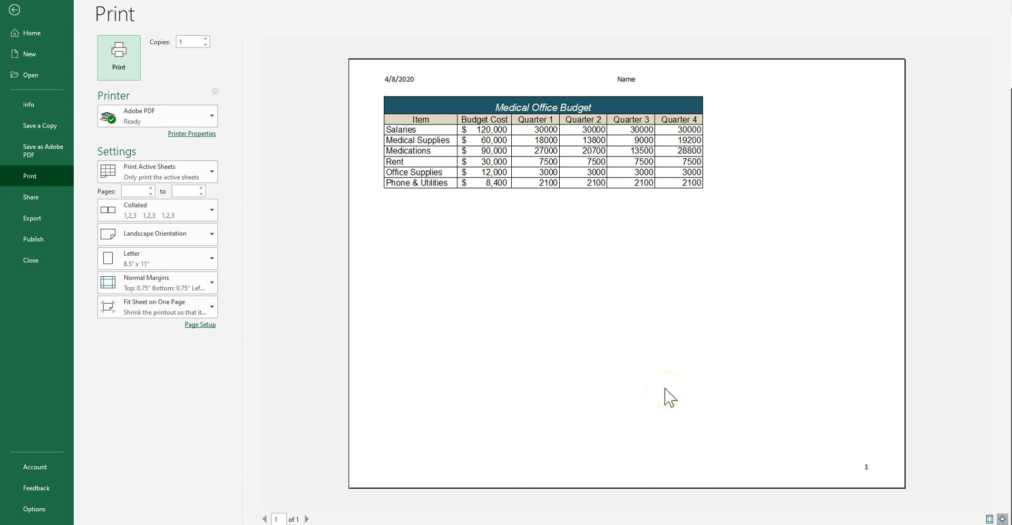
click(16, 9)
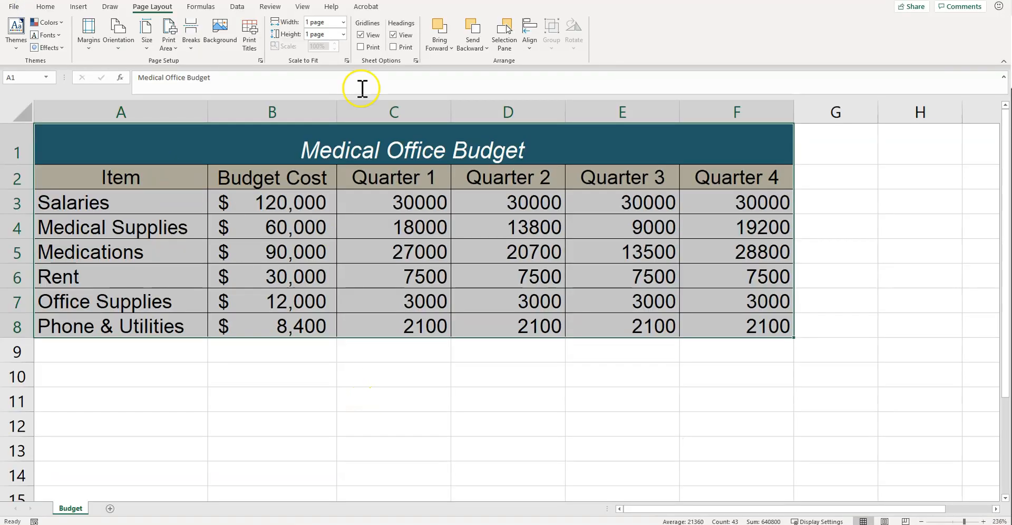
Center the worksheet on the page horizontally and vertically, and check it in the print preview.
click(347, 61)
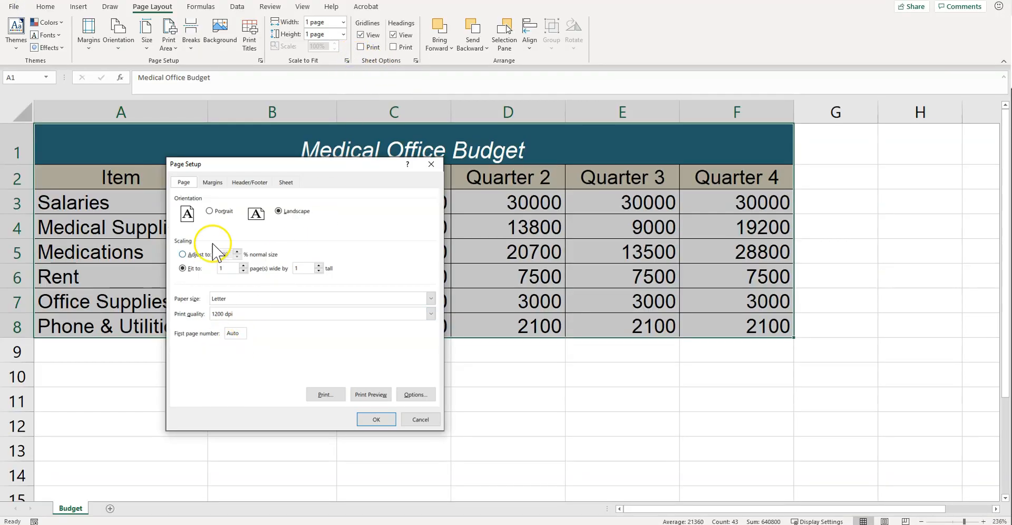
click(212, 182)
click(183, 352)
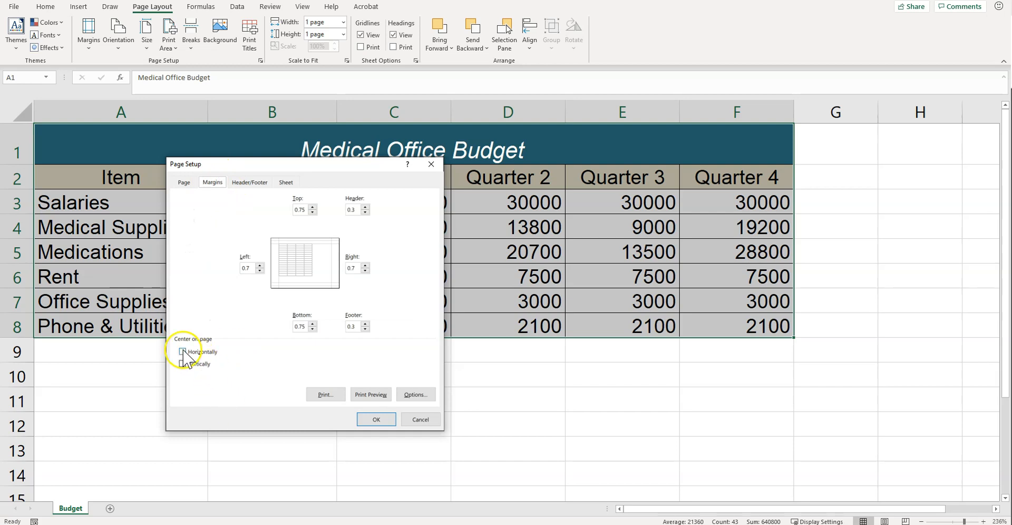
click(183, 363)
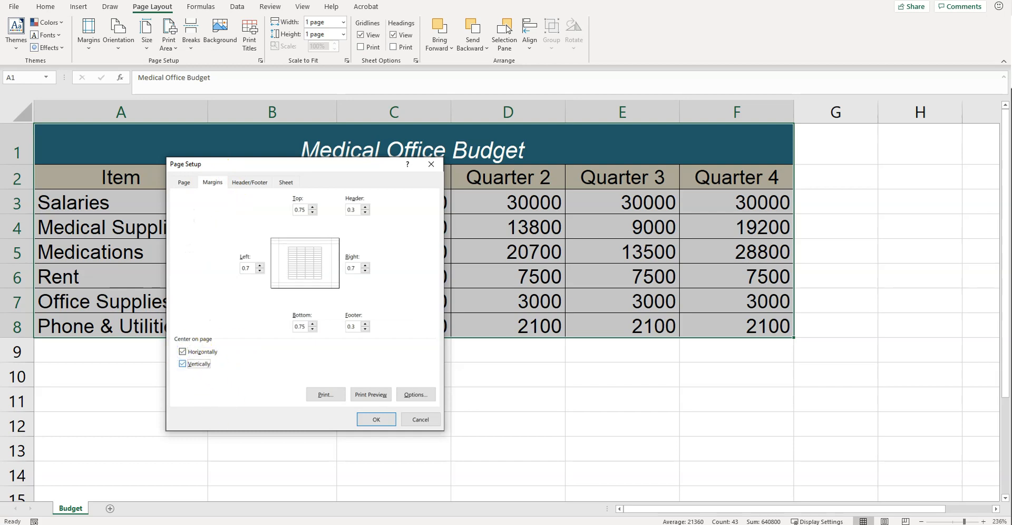
click(369, 395)
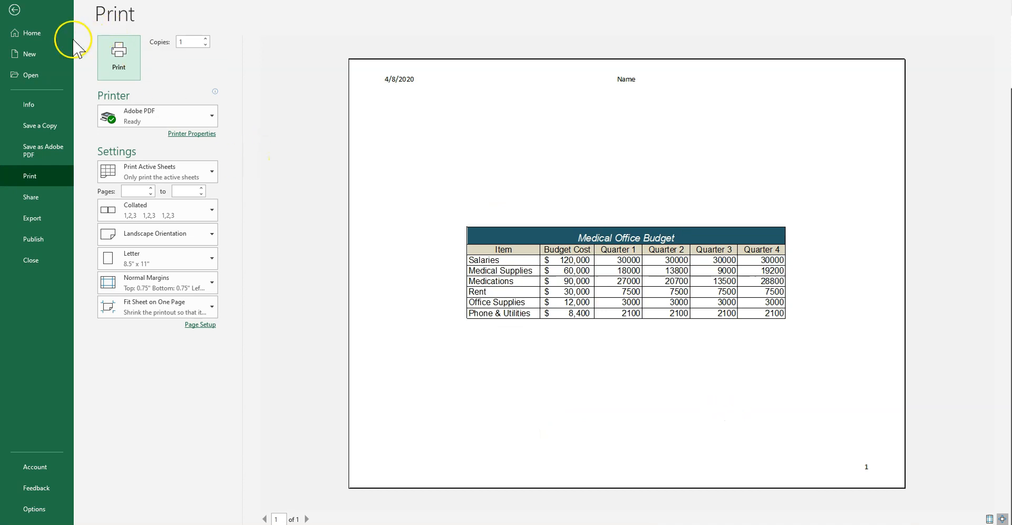
click(14, 10)
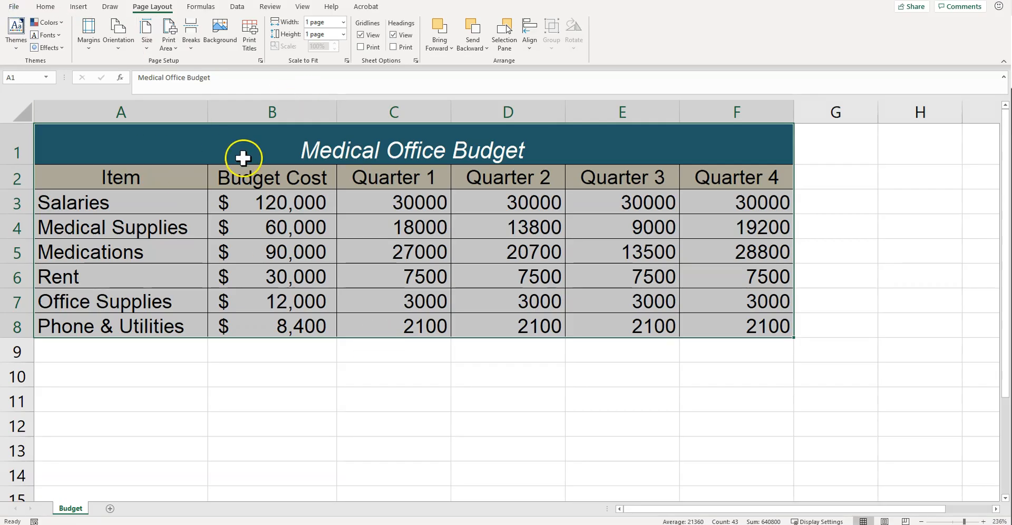
Format the budget amounts in B3:F8 as dollar accounting values without decimals.
scroll(243, 157, down, 1)
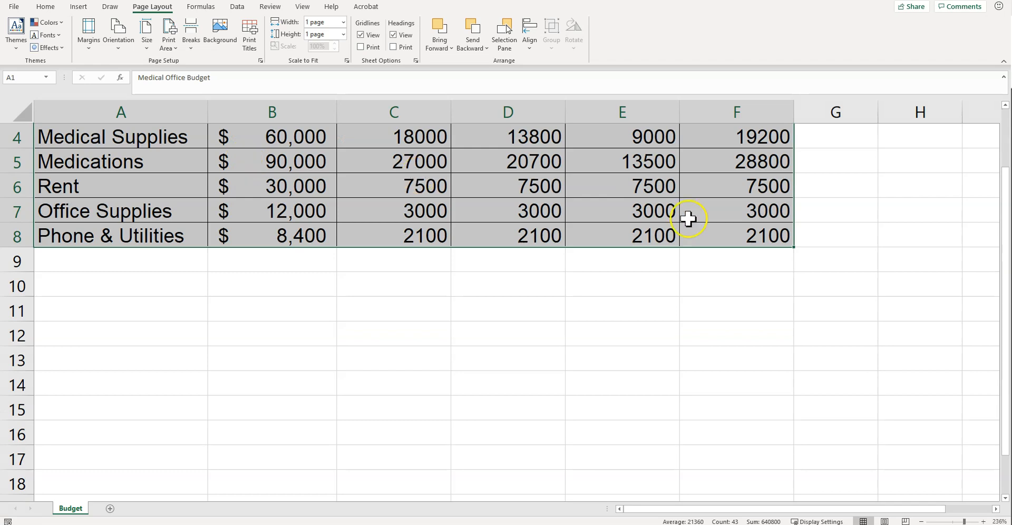
drag(1003, 247, 1004, 163)
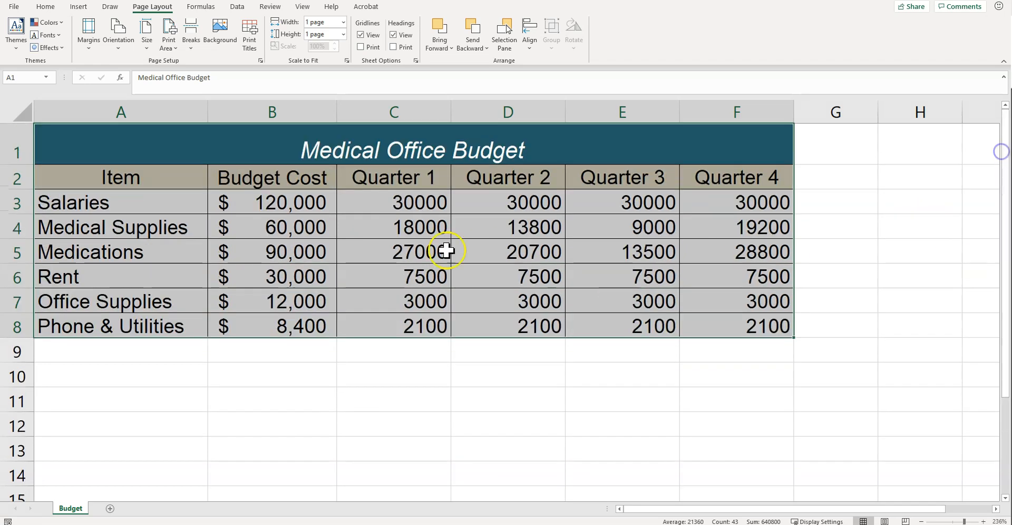
click(312, 362)
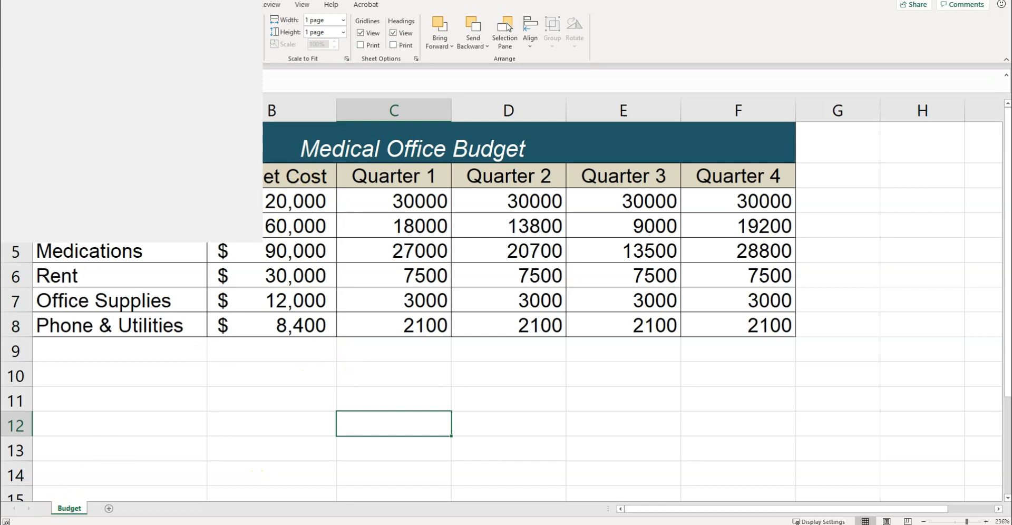
drag(321, 202, 730, 313)
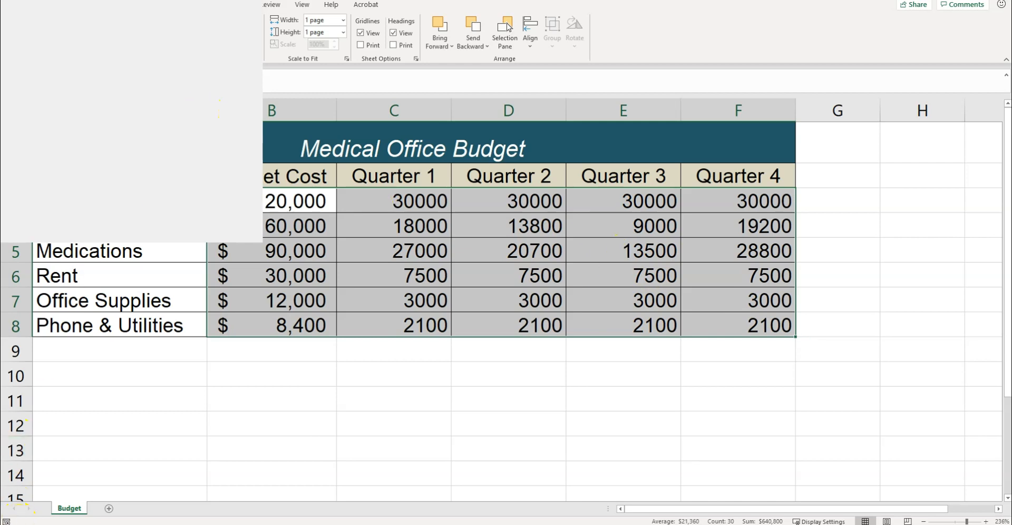
click(361, 44)
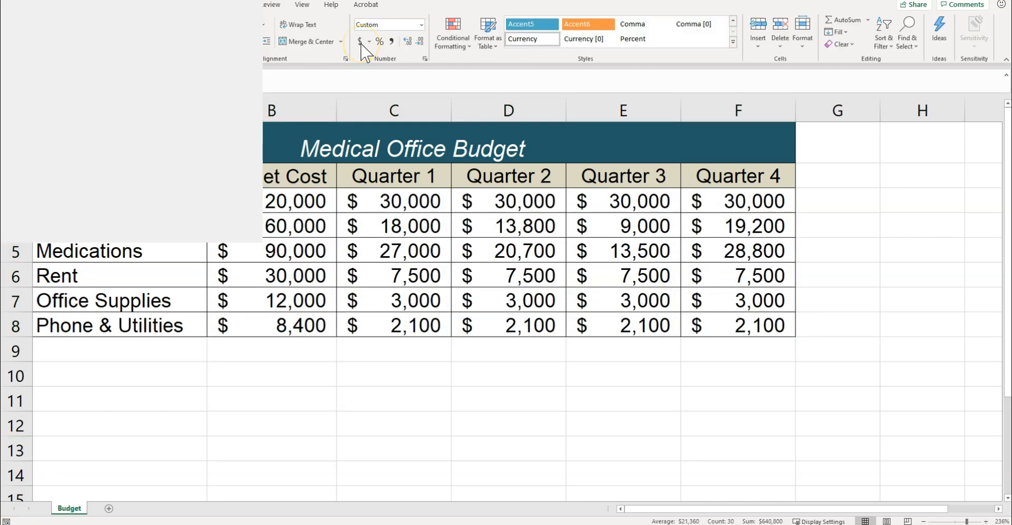